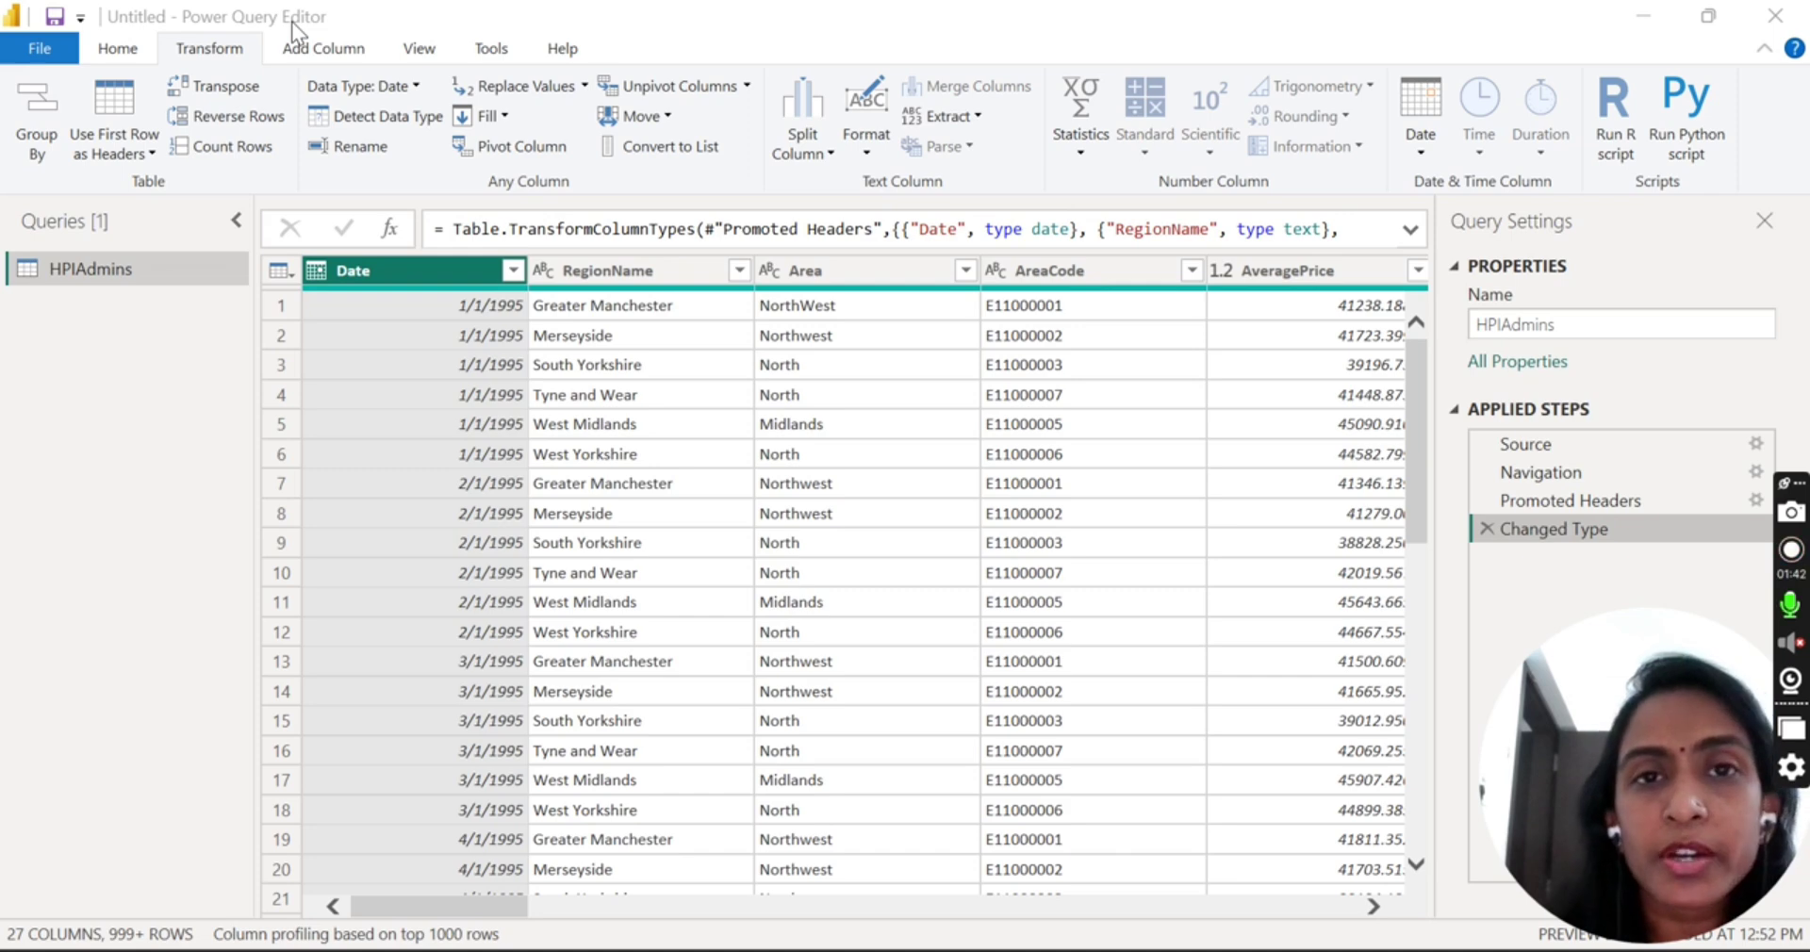
{"action": "left_click", "coordinate": [114, 59]}
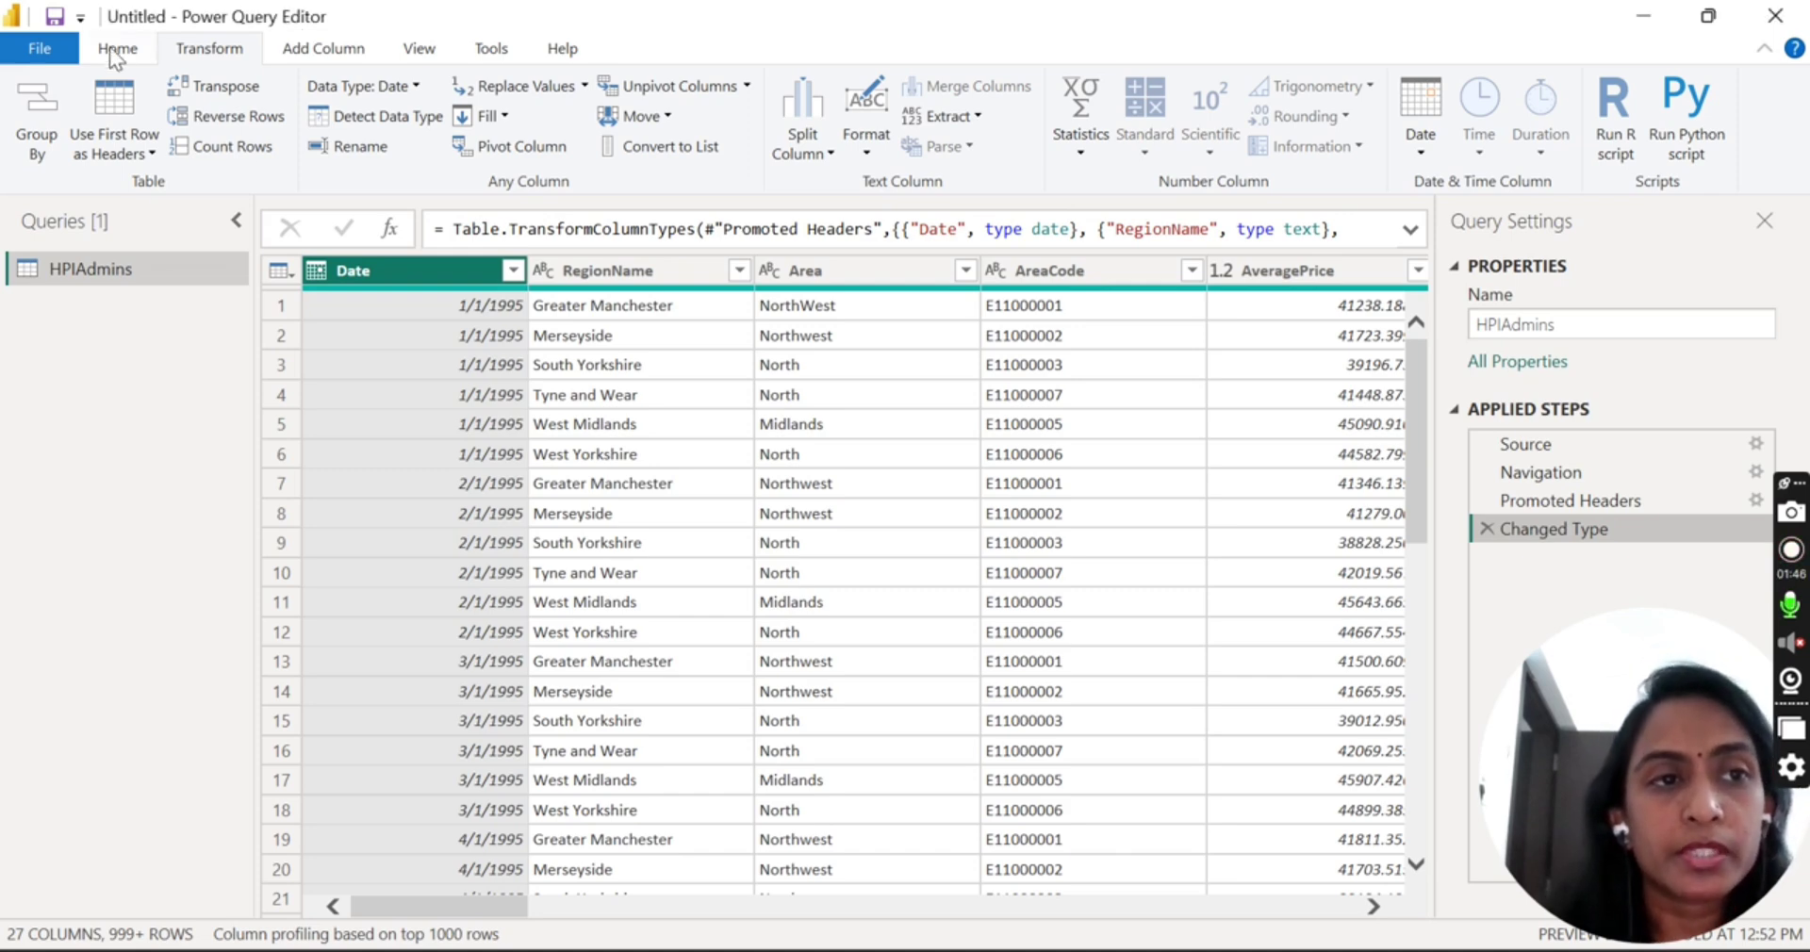
{"action": "left_click", "coordinate": [114, 56]}
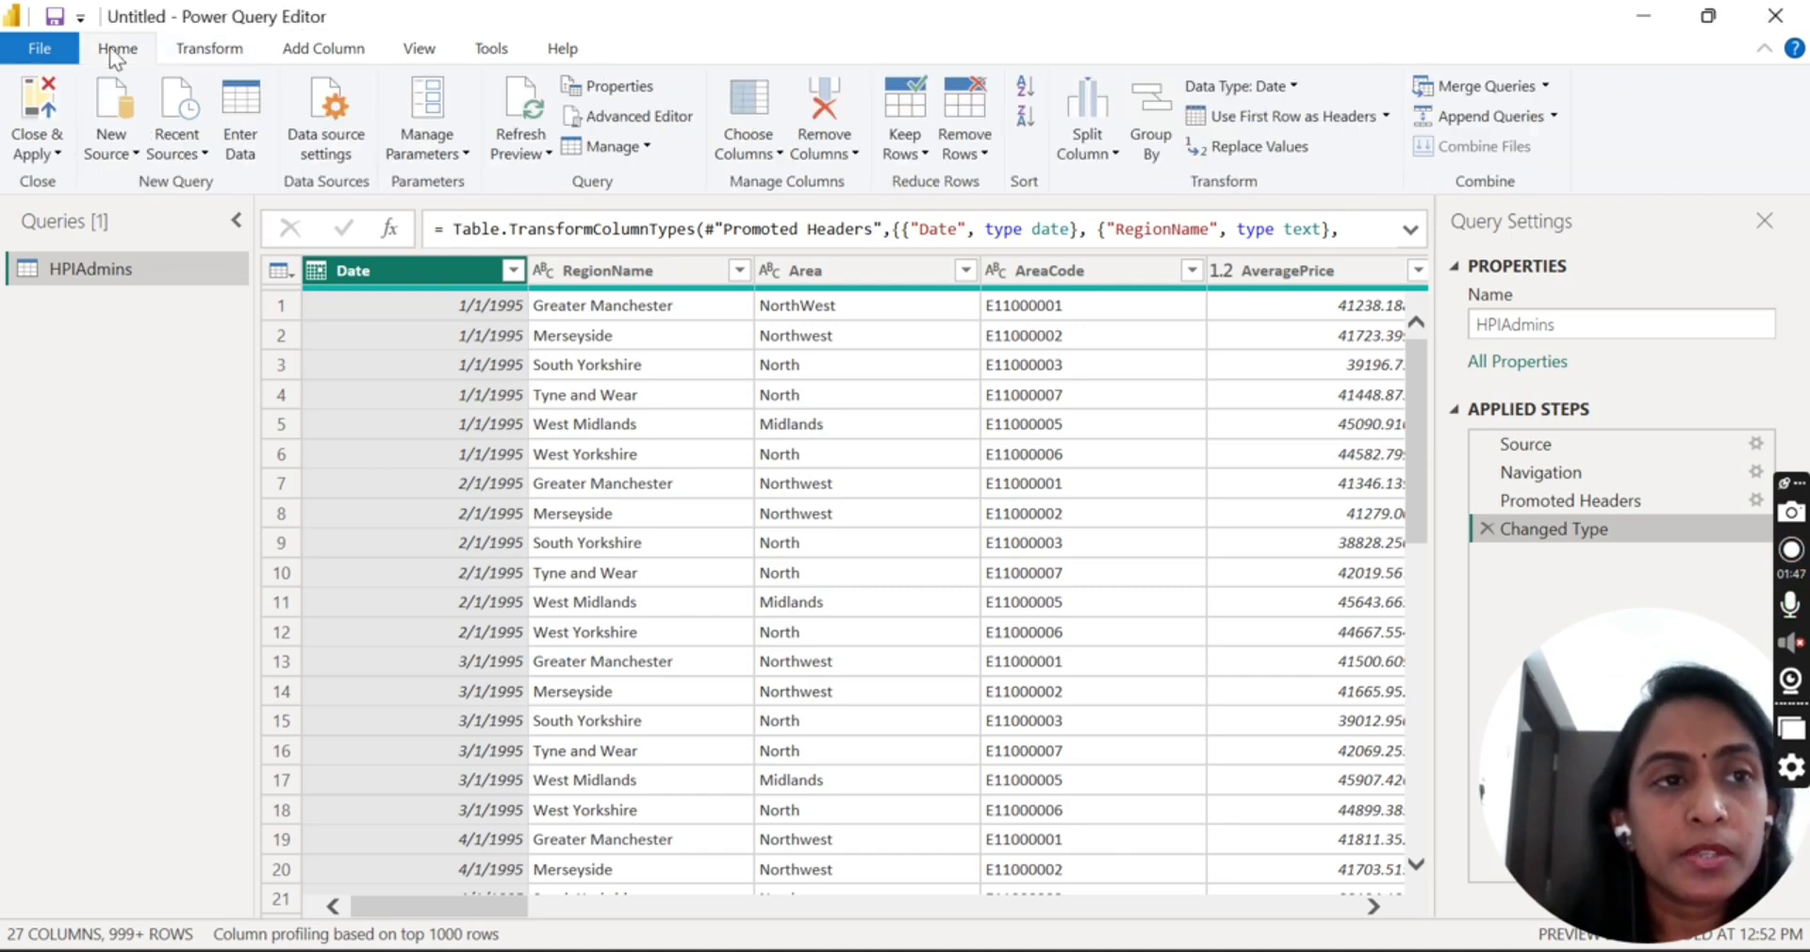
{"action": "left_click", "coordinate": [58, 155]}
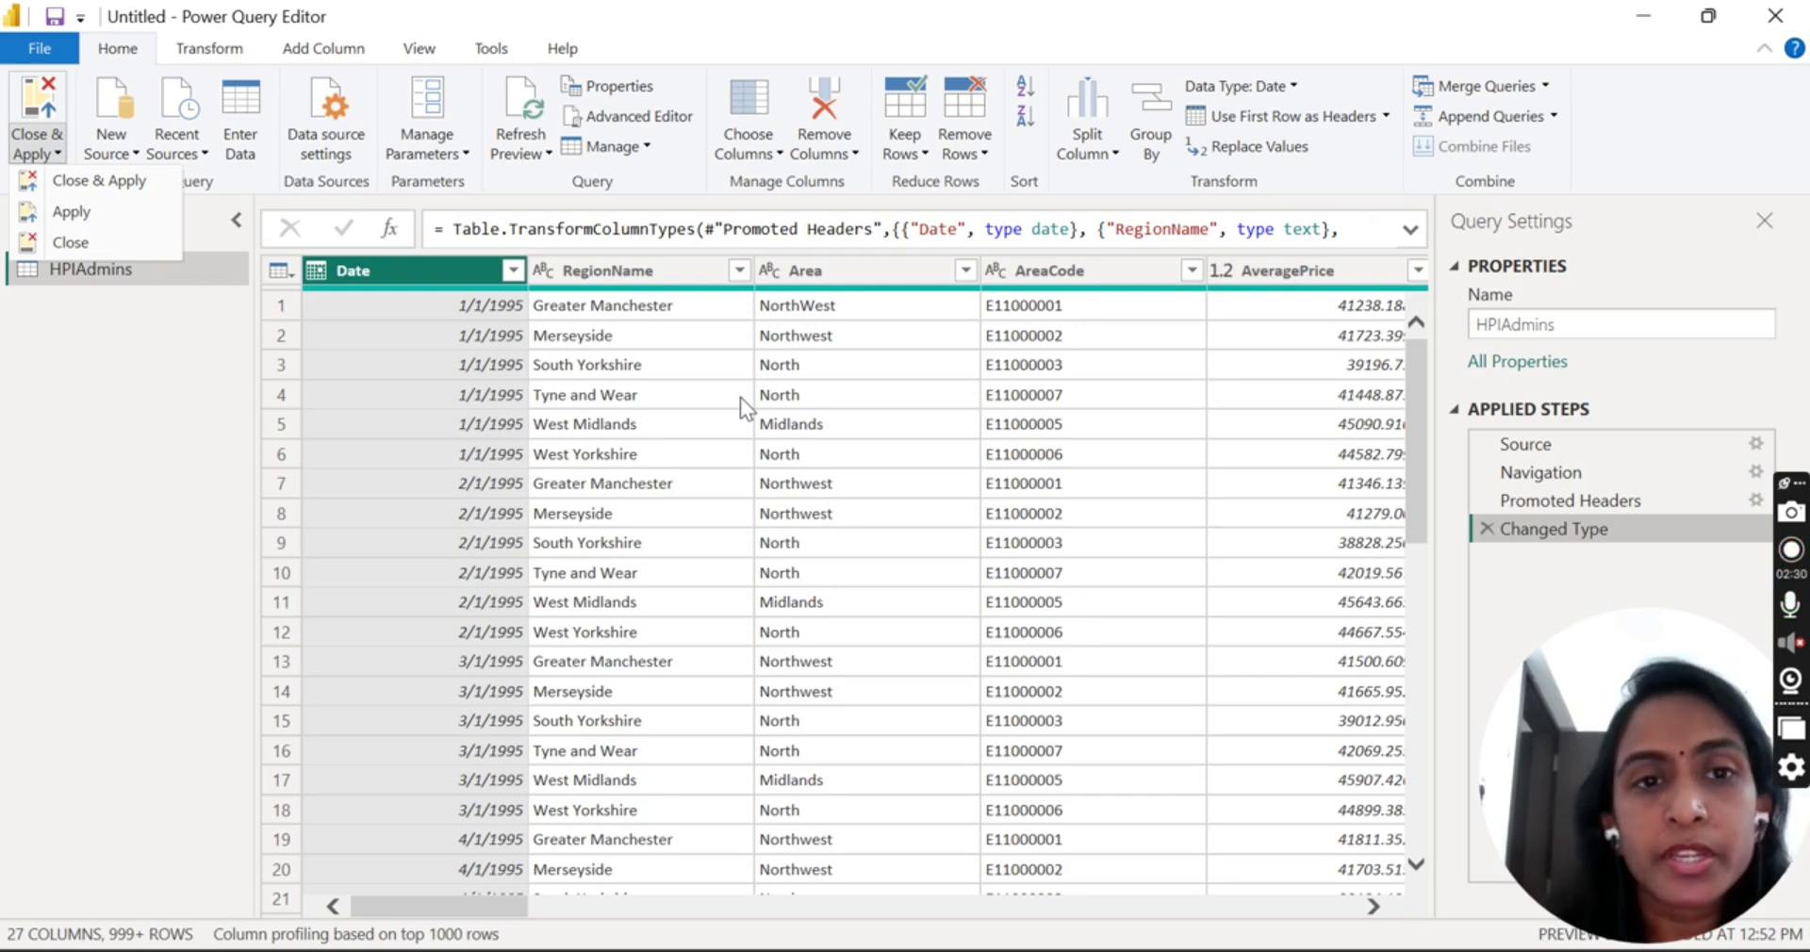
{"action": "left_click", "coordinate": [78, 525]}
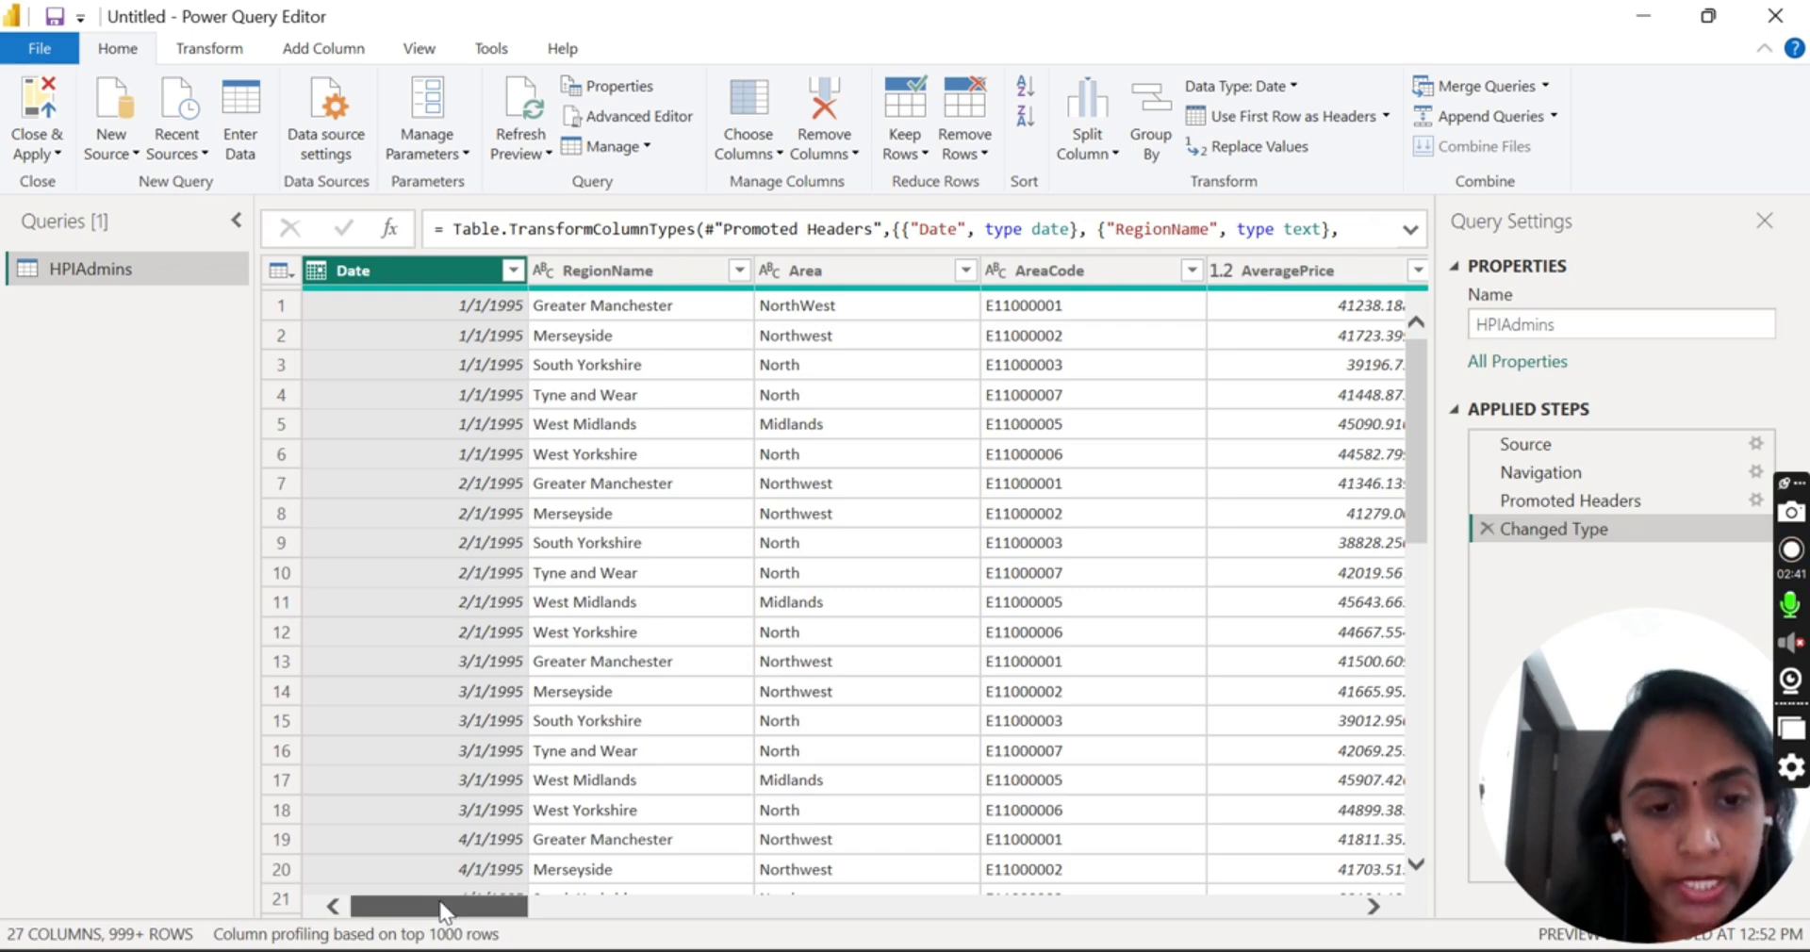
Remove the Flat1m%Change, Flat12m%Change and Terraced12m%Change columns from the HPIAdmins query
{"action": "left_click_drag", "start_coordinate": [441, 906], "coordinate": [1349, 906]}
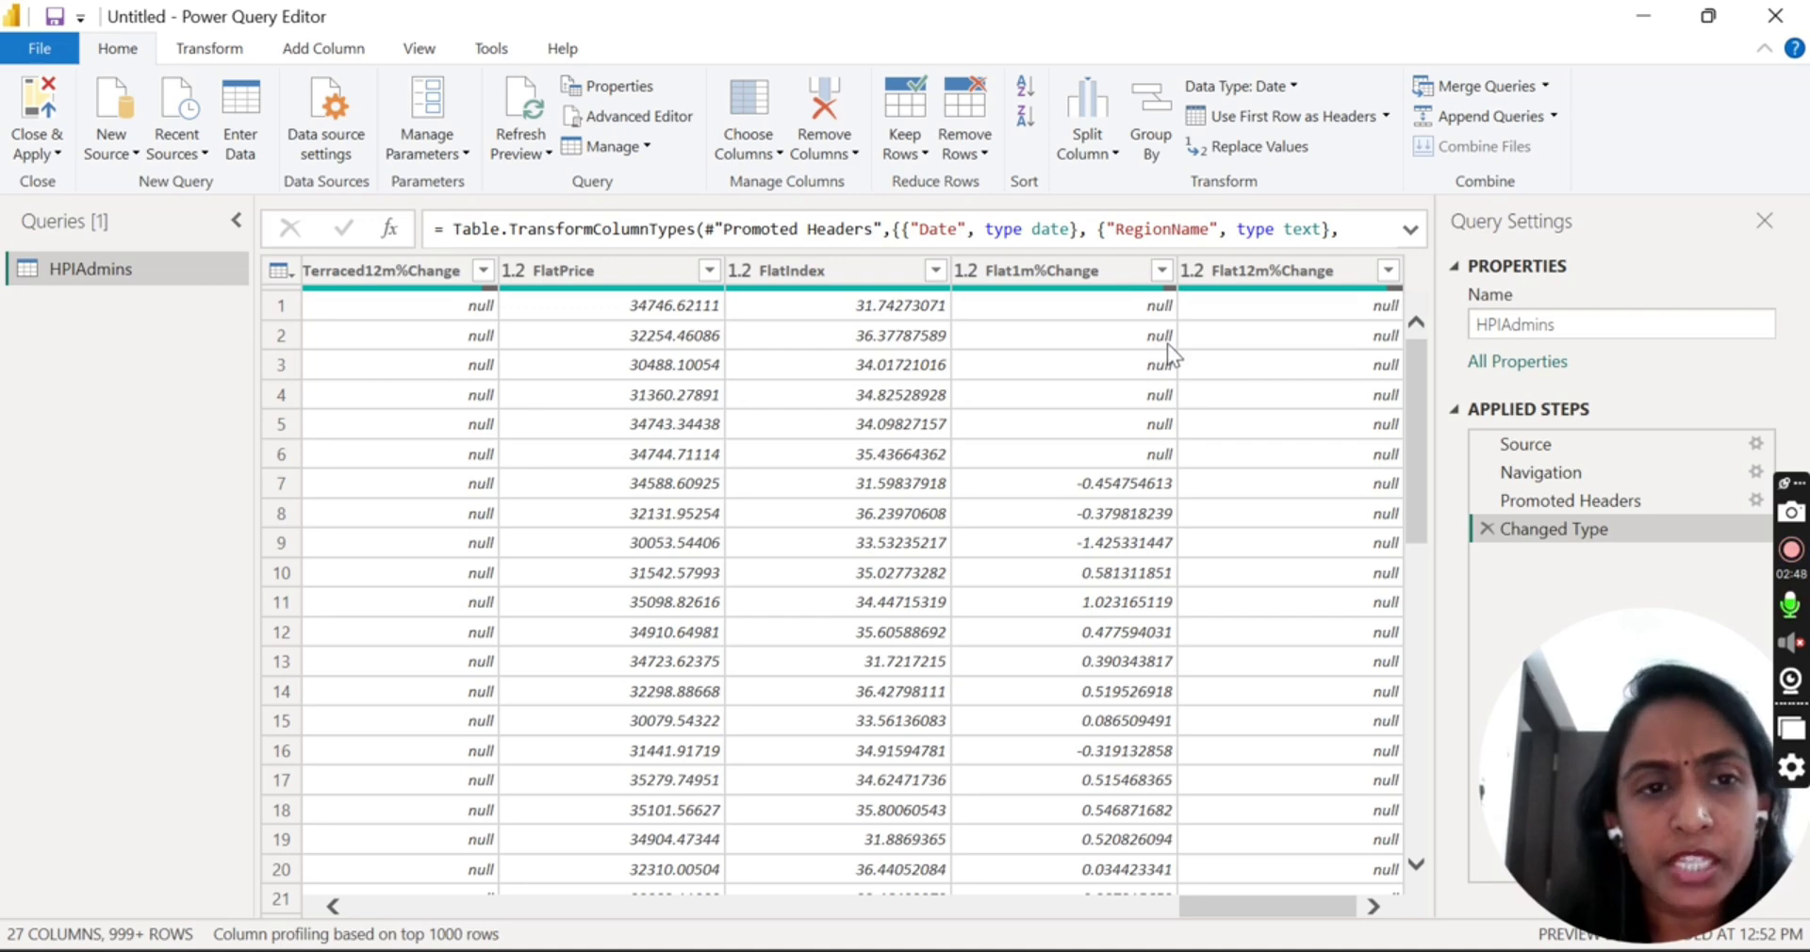
{"action": "left_click", "coordinate": [1041, 290]}
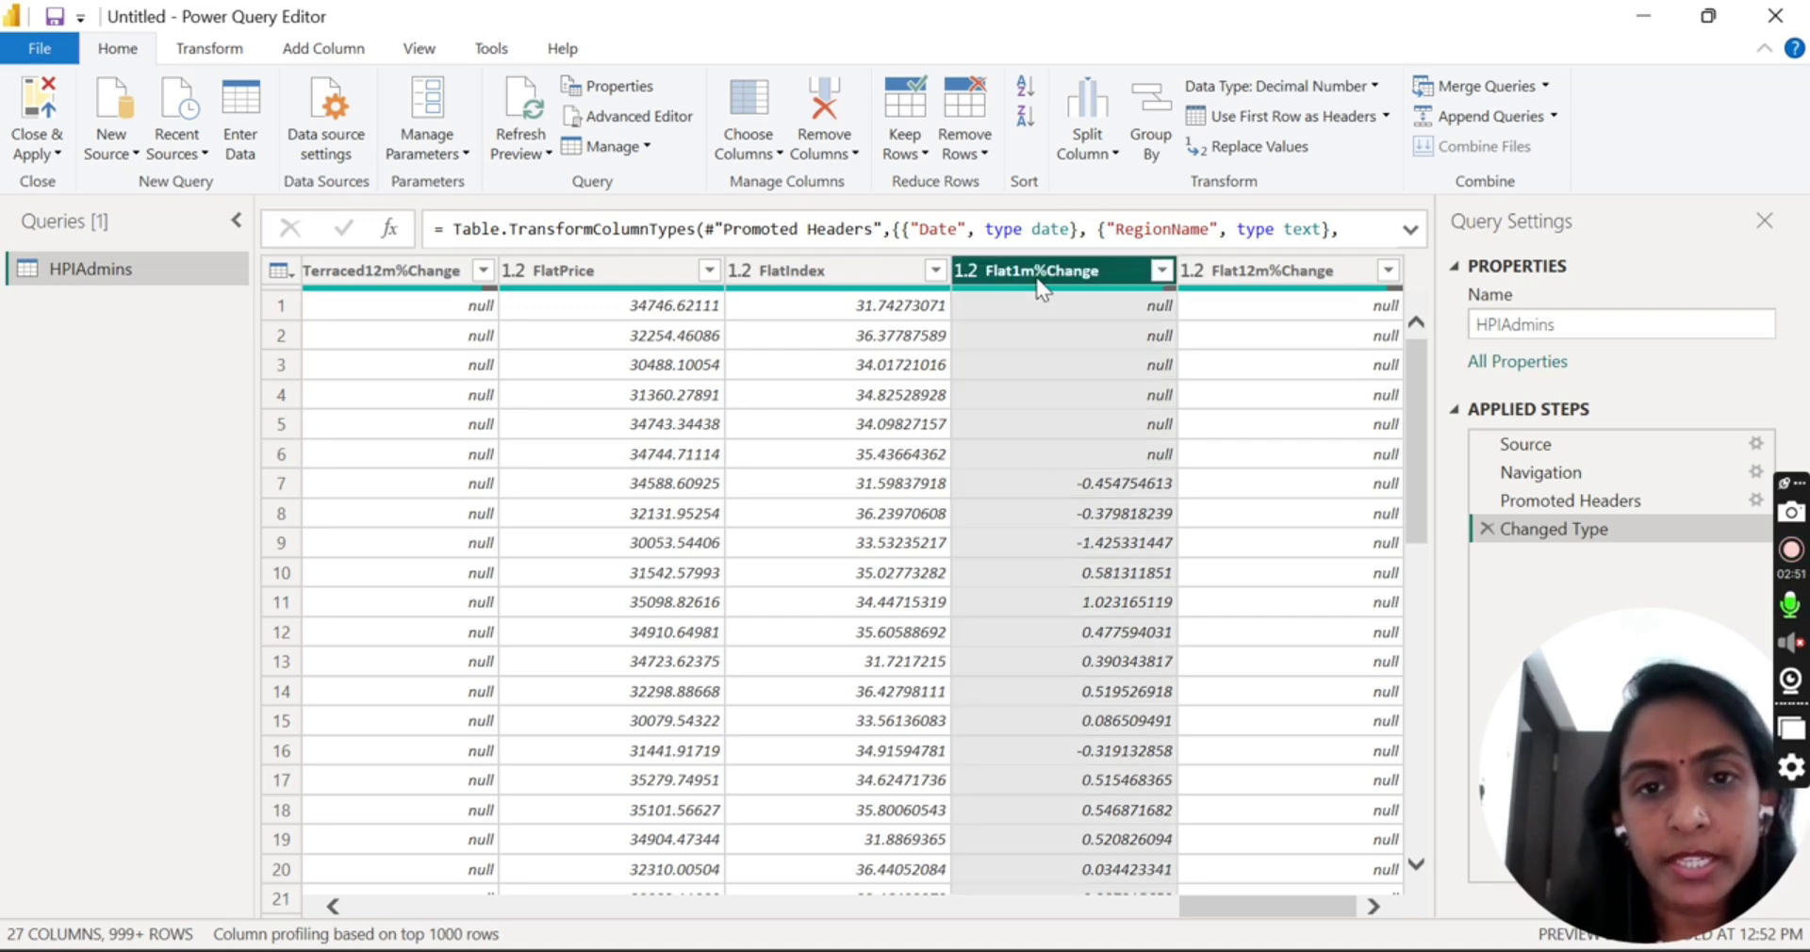
{"action": "left_click", "coordinate": [1245, 279], "text": "ctrl"}
{"action": "key", "text": "Delete"}
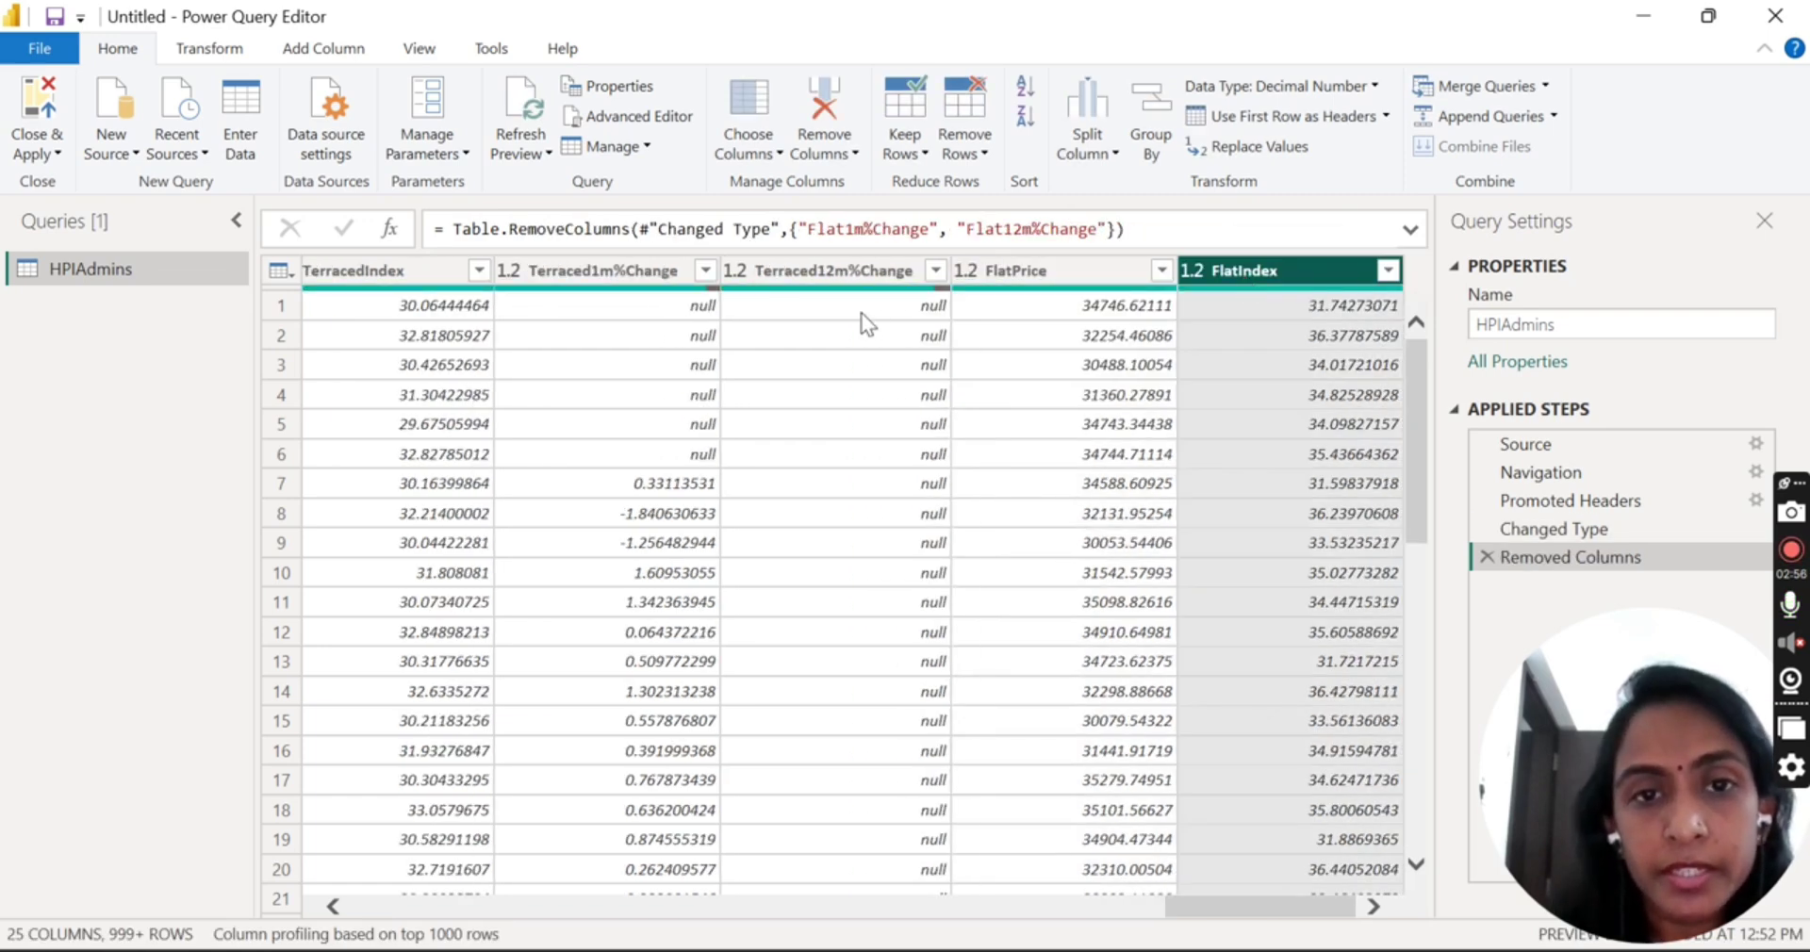
{"action": "left_click", "coordinate": [850, 261]}
{"action": "key", "text": "Delete"}
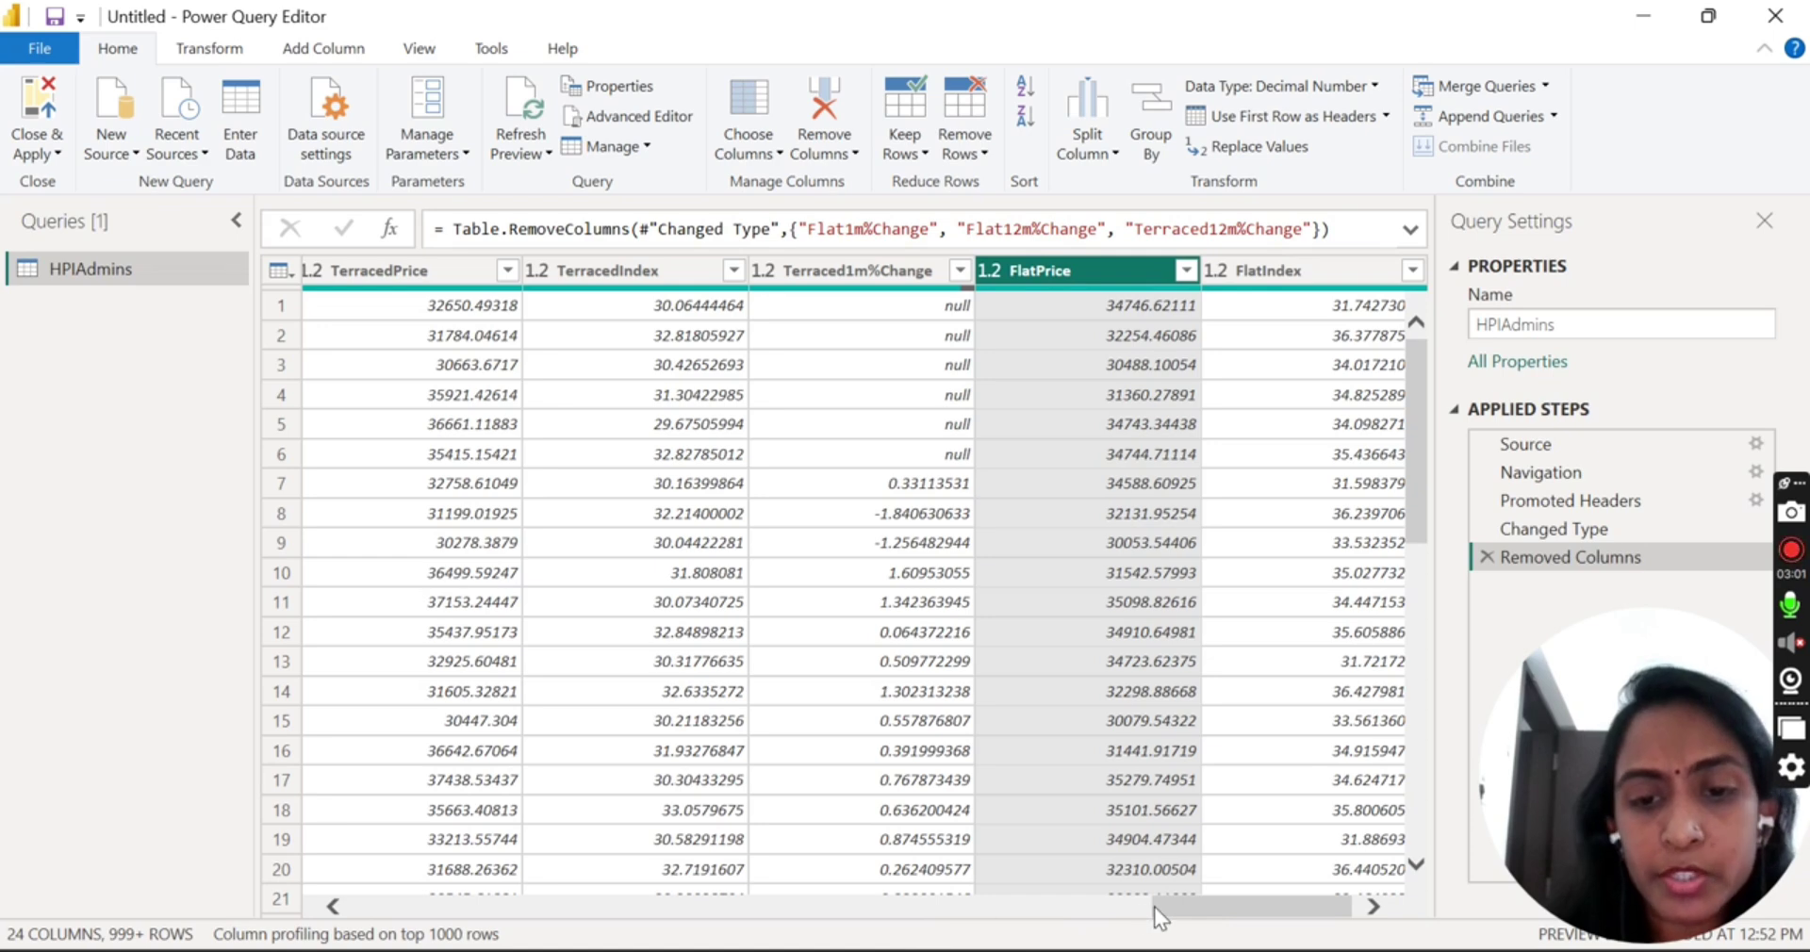
{"action": "left_click_drag", "start_coordinate": [1154, 906], "coordinate": [277, 907]}
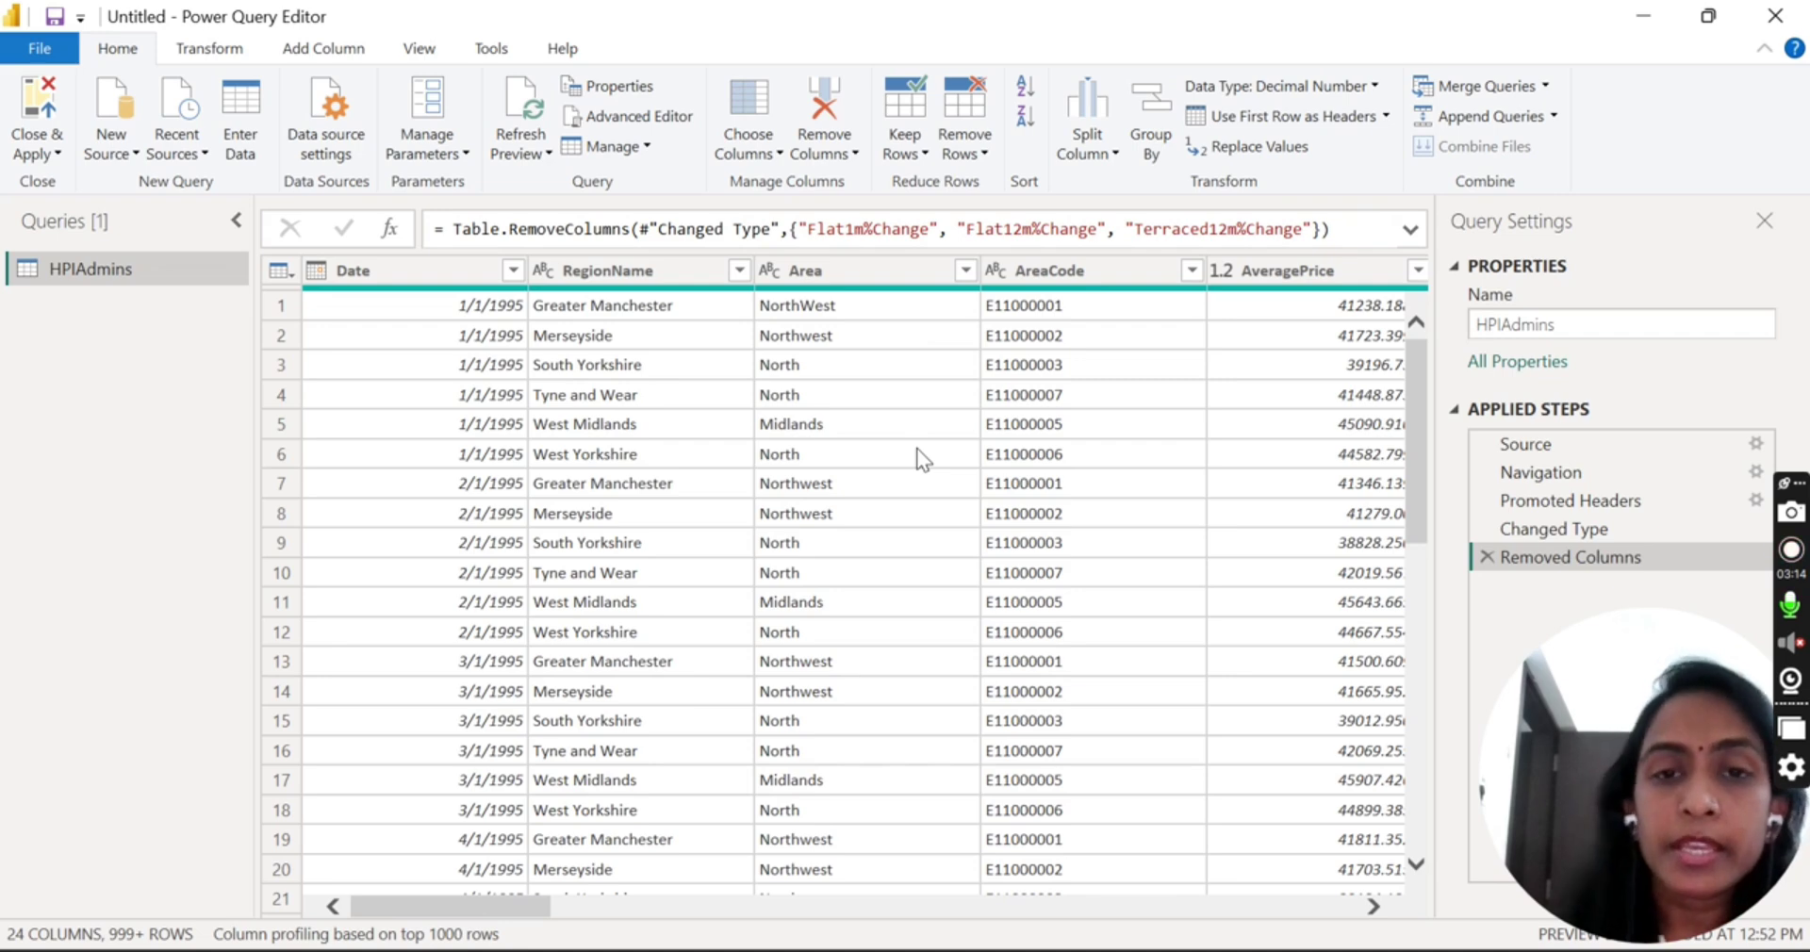
{"action": "left_click", "coordinate": [421, 273]}
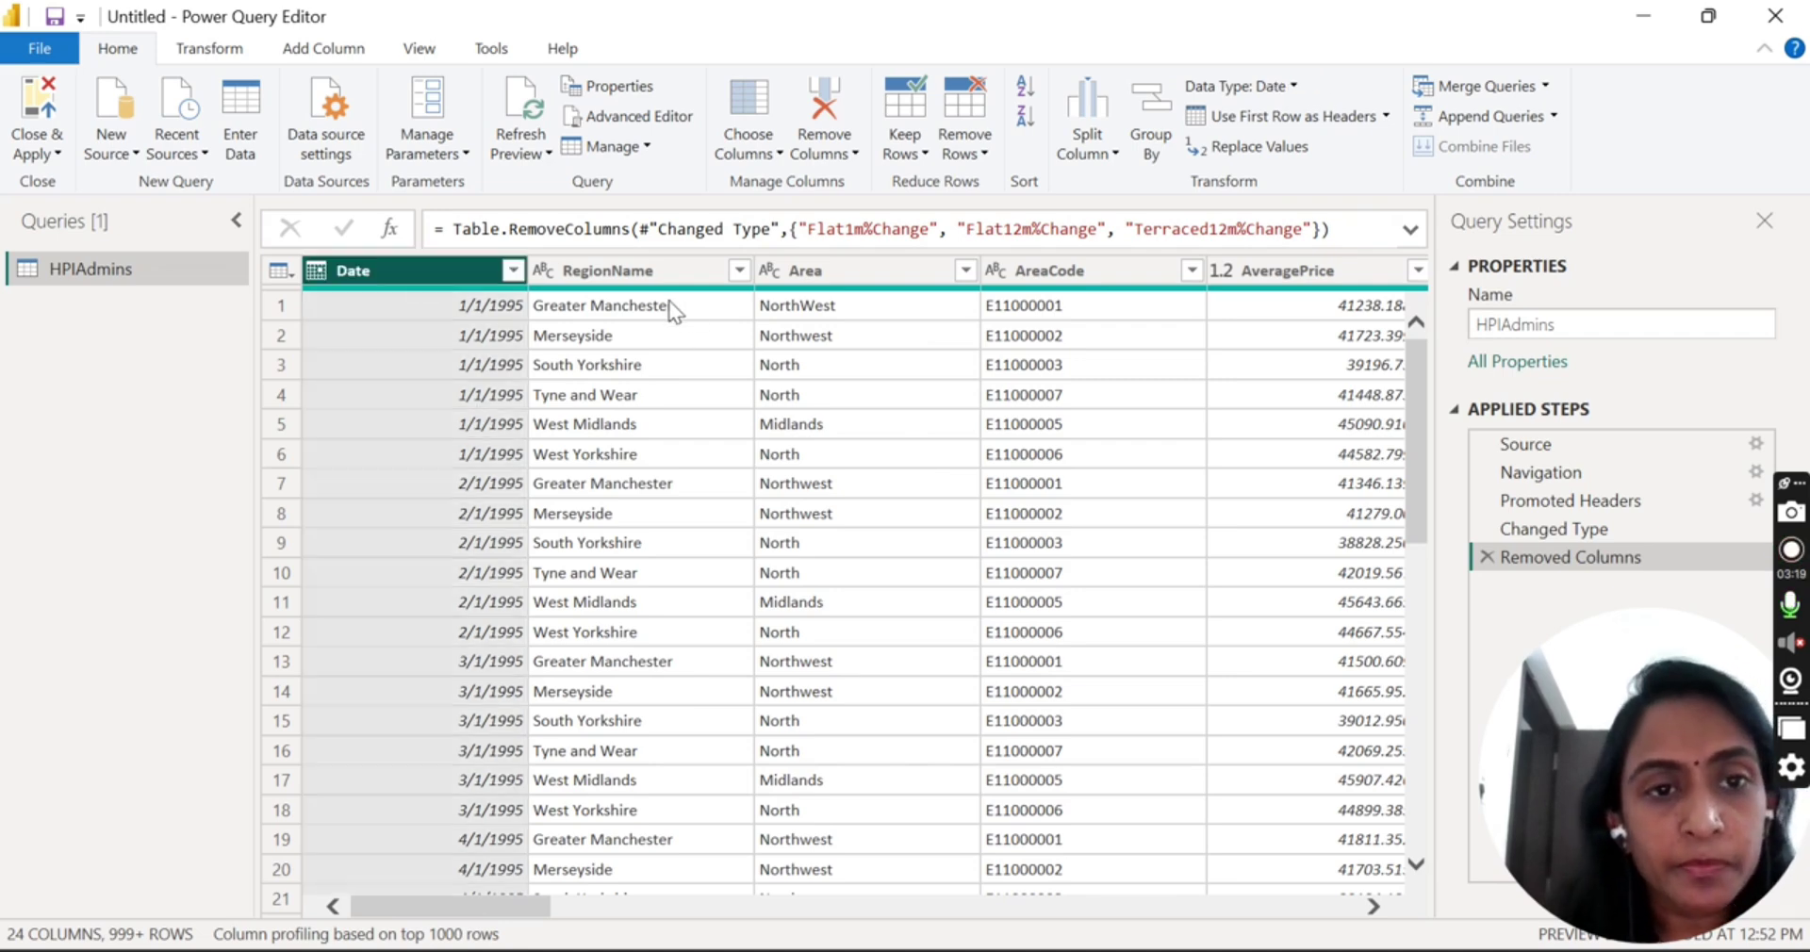
{"action": "left_click", "coordinate": [655, 271], "text": "ctrl"}
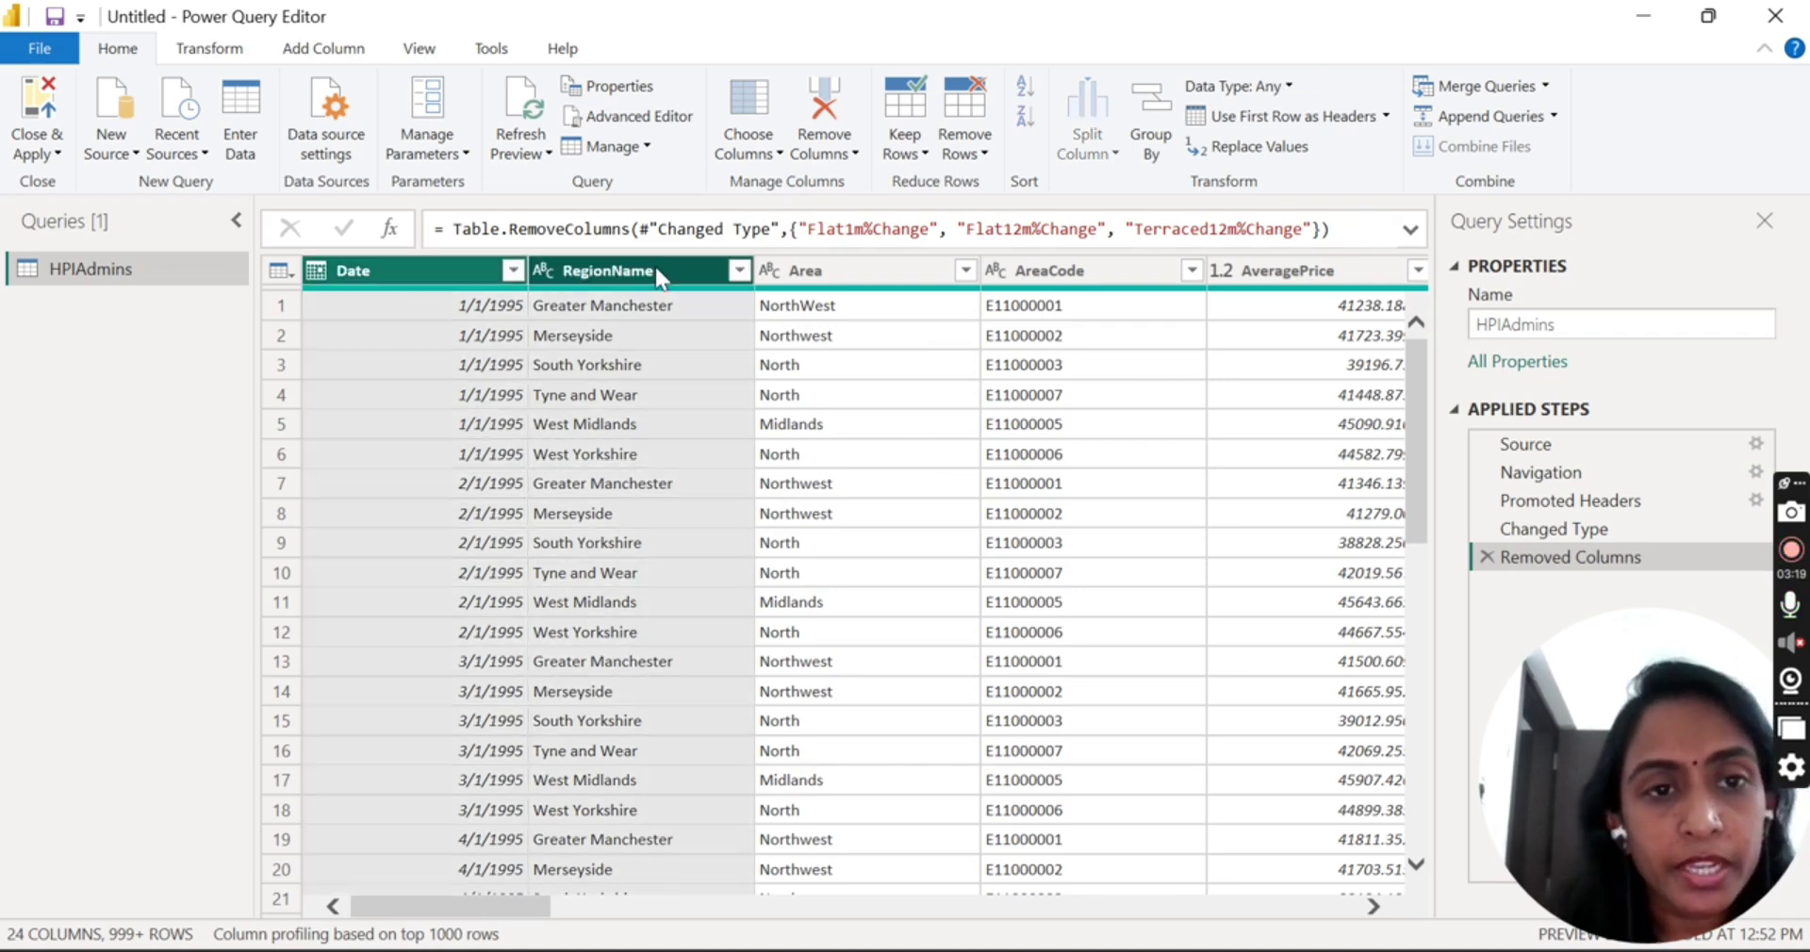
{"action": "left_click", "coordinate": [1296, 270], "text": "ctrl"}
{"action": "double_click", "coordinate": [1299, 272]}
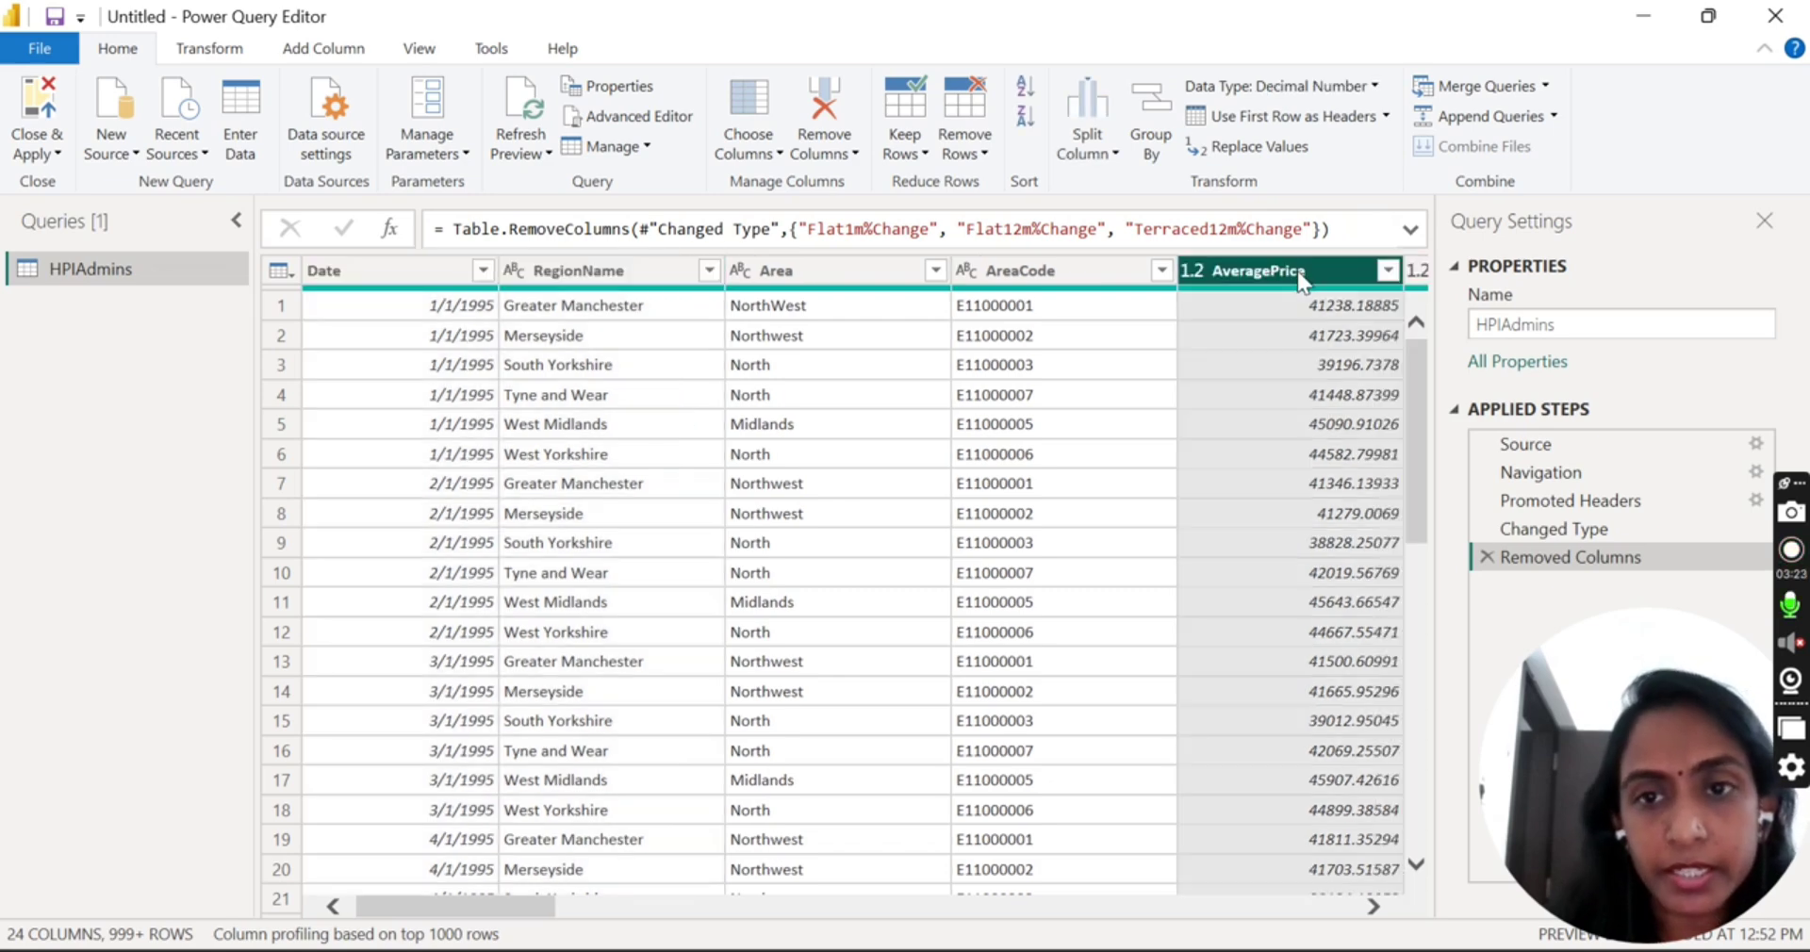
{"action": "double_click", "coordinate": [386, 273]}
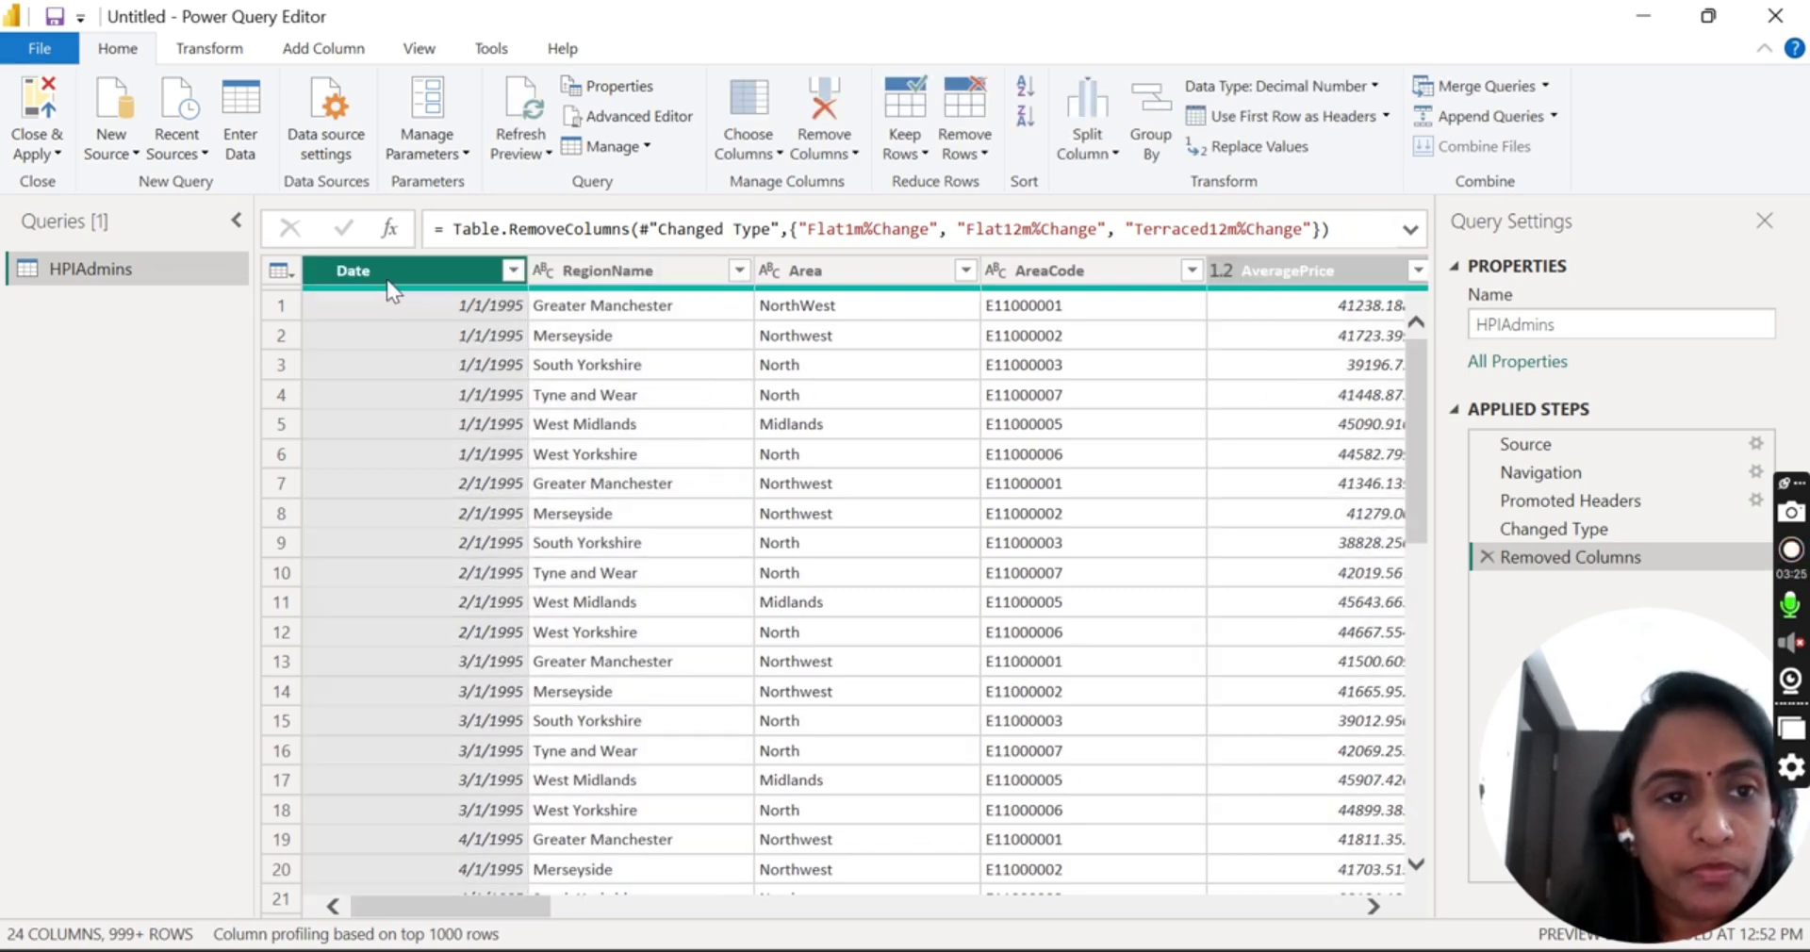
{"action": "key", "text": "Escape"}
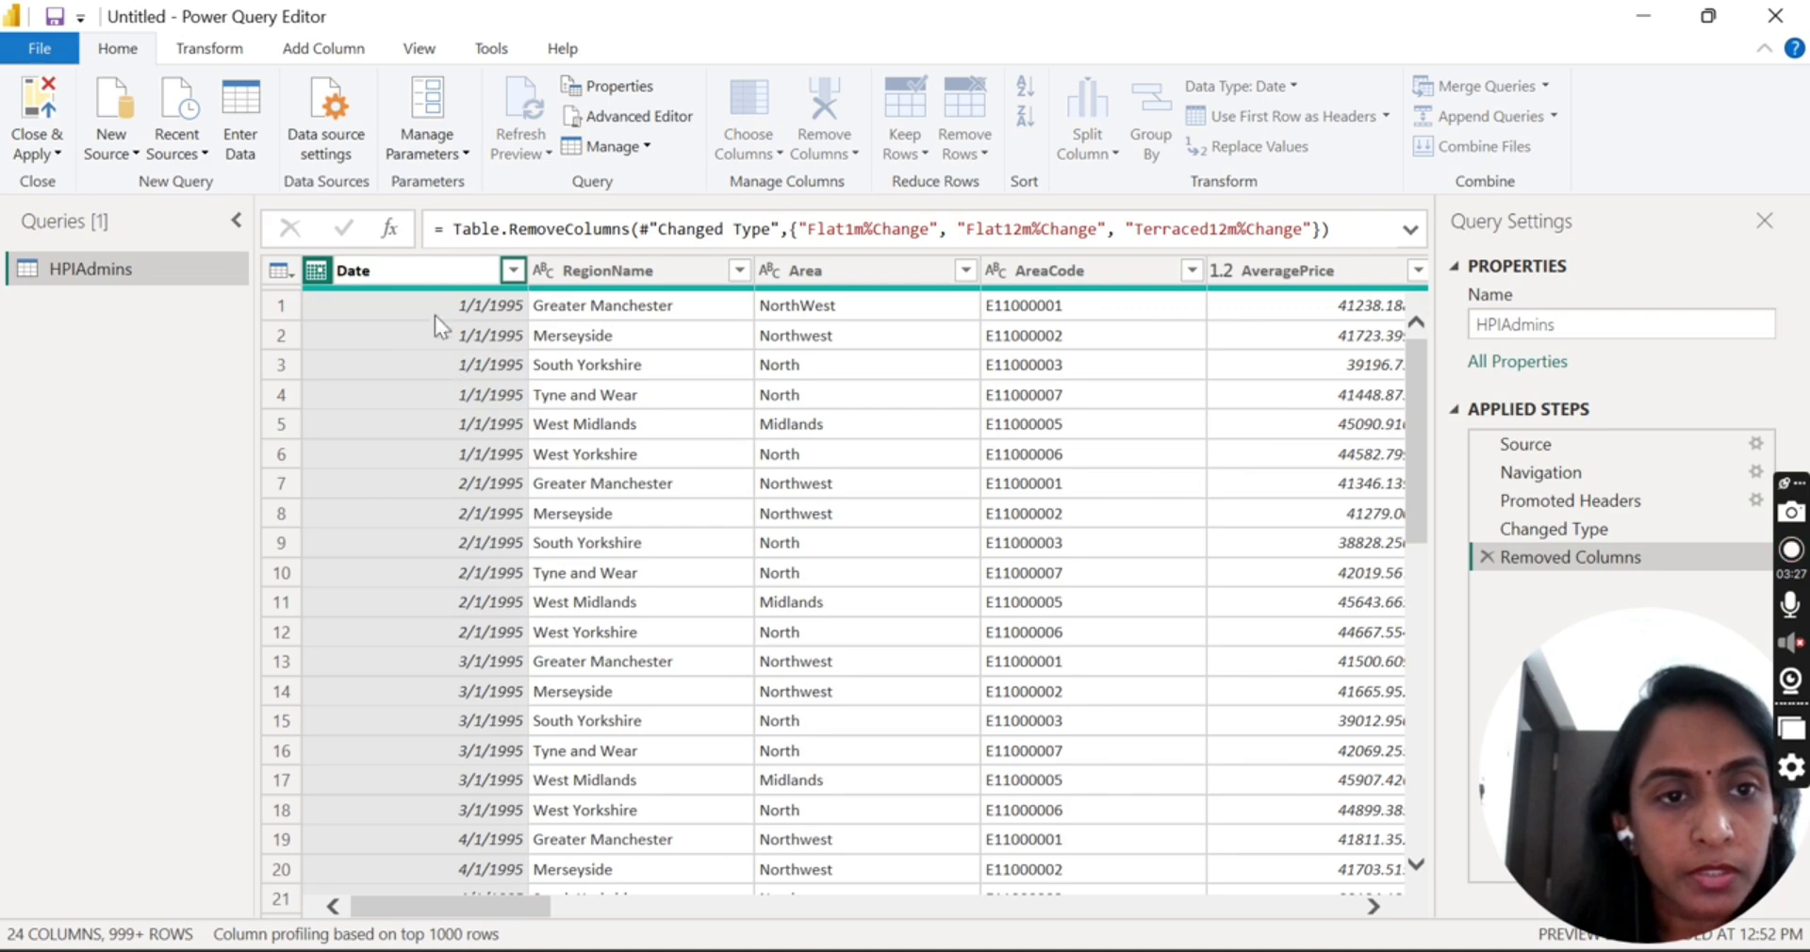
{"action": "double_click", "coordinate": [632, 273]}
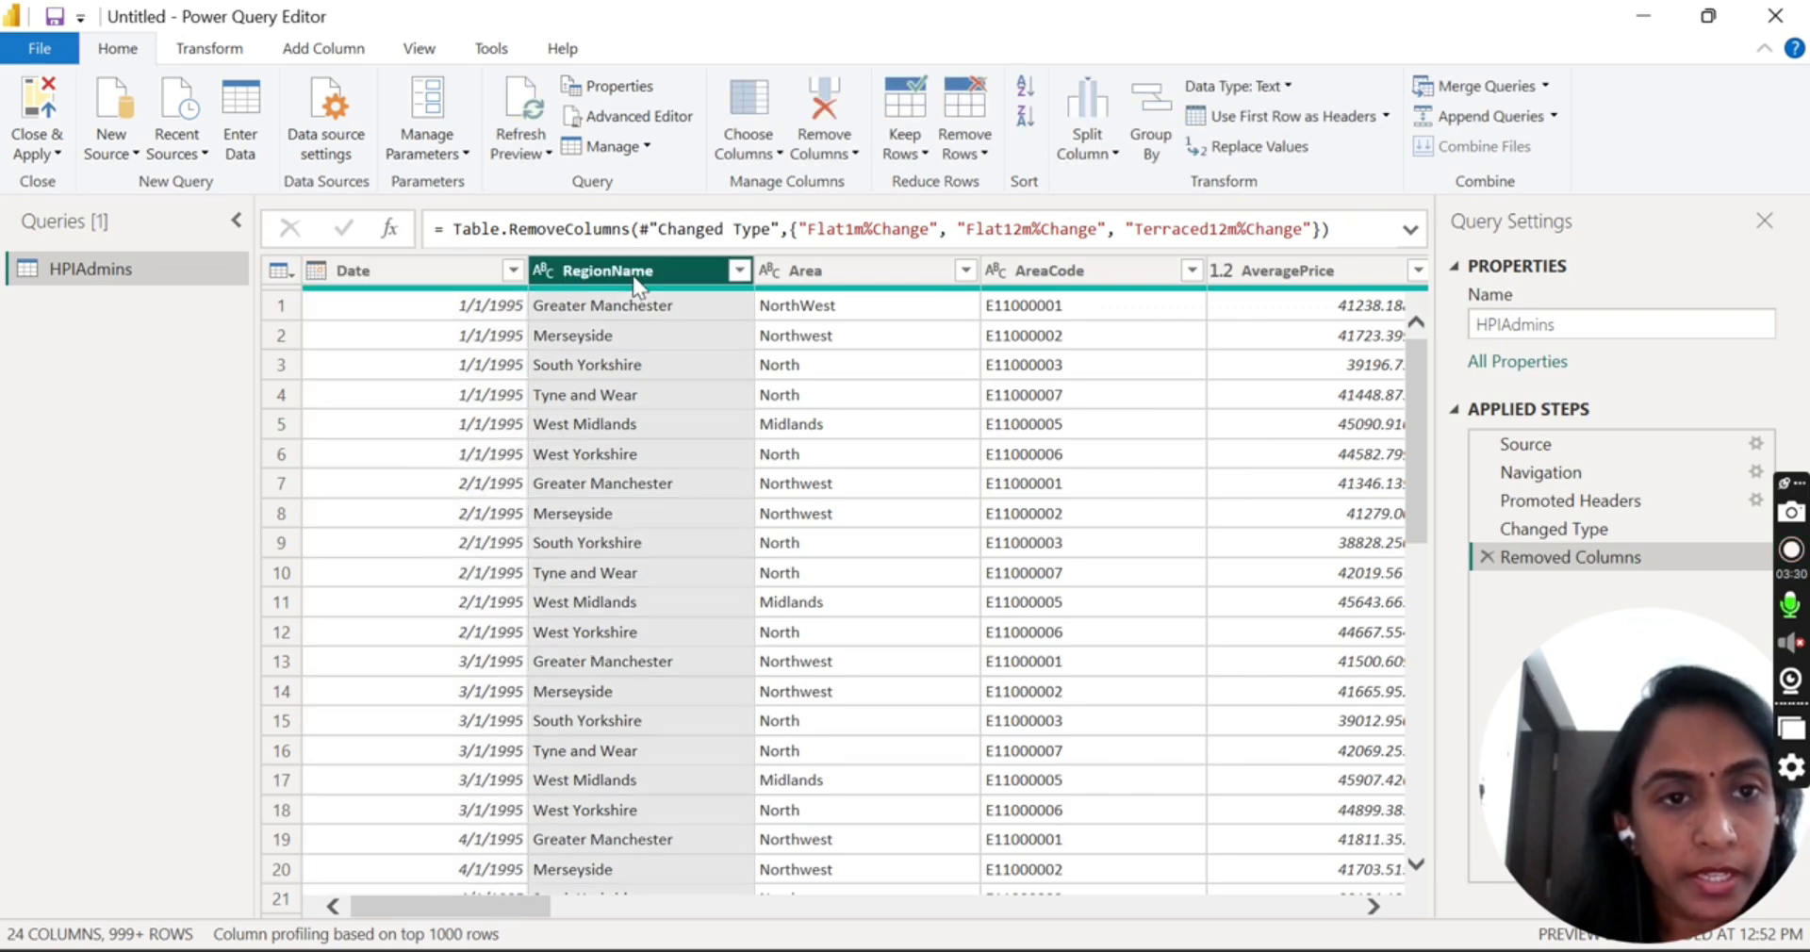
{"action": "key", "text": "Escape"}
Keep only the Date, RegionName and AveragePrice columns in the HPIAdmins query and remove all other columns
{"action": "left_click", "coordinate": [359, 276]}
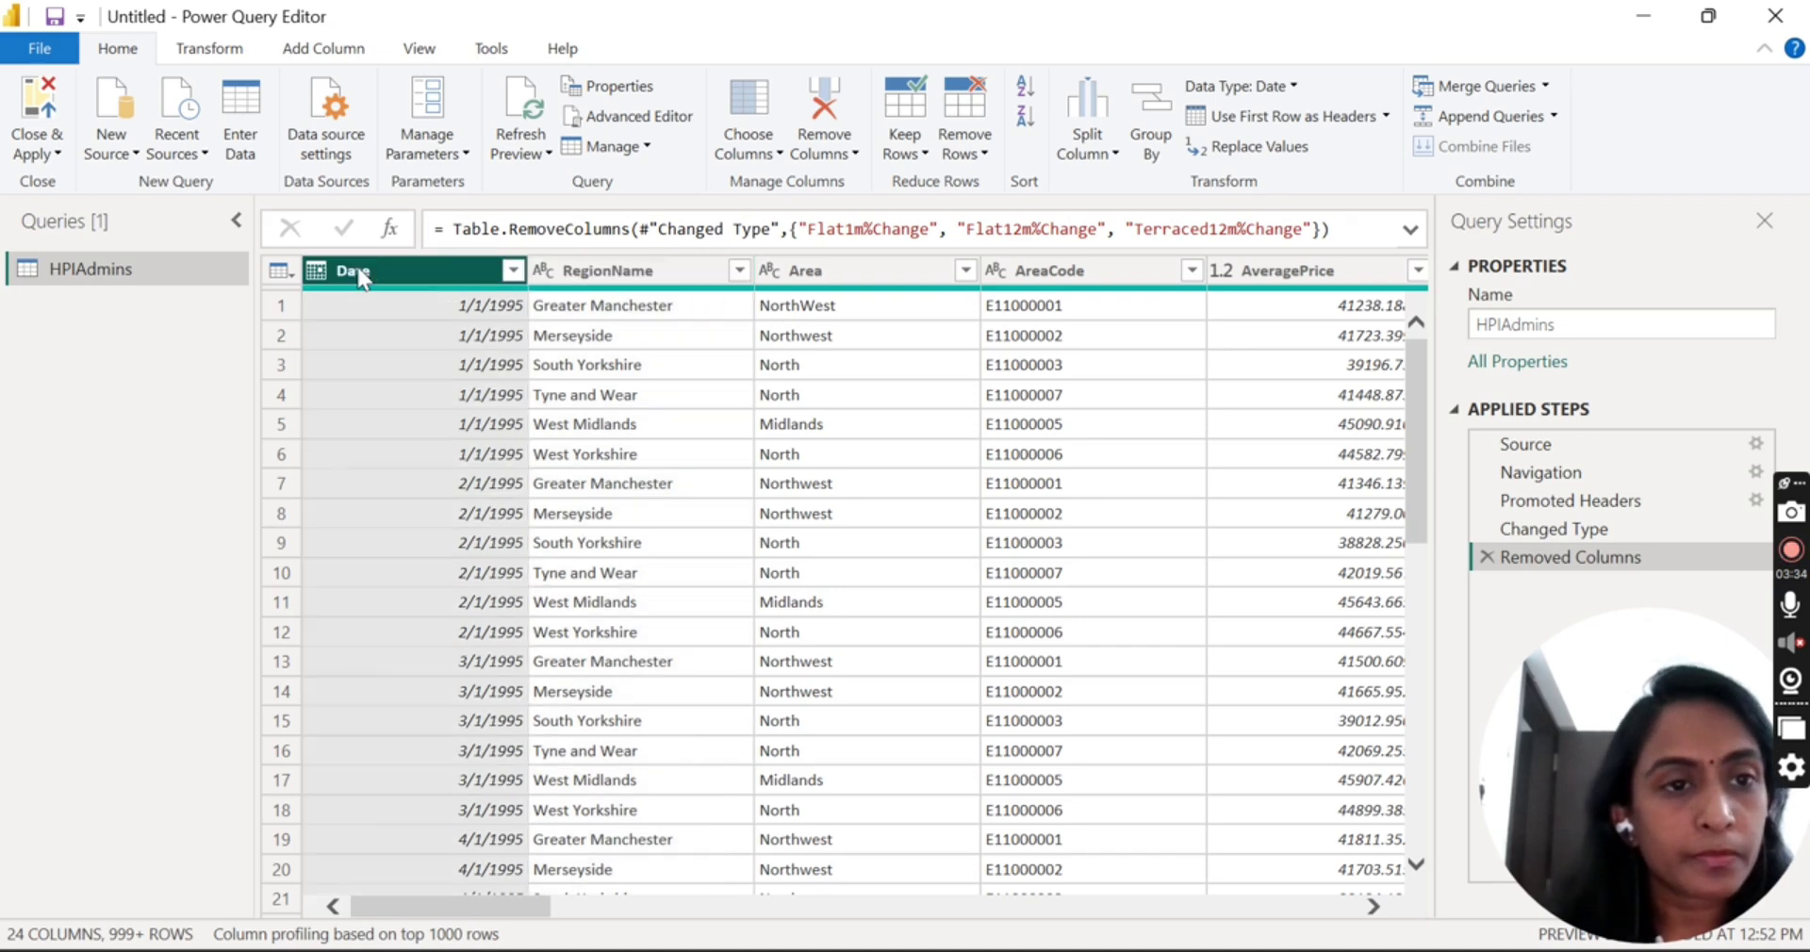
{"action": "left_click", "coordinate": [600, 274], "text": "ctrl"}
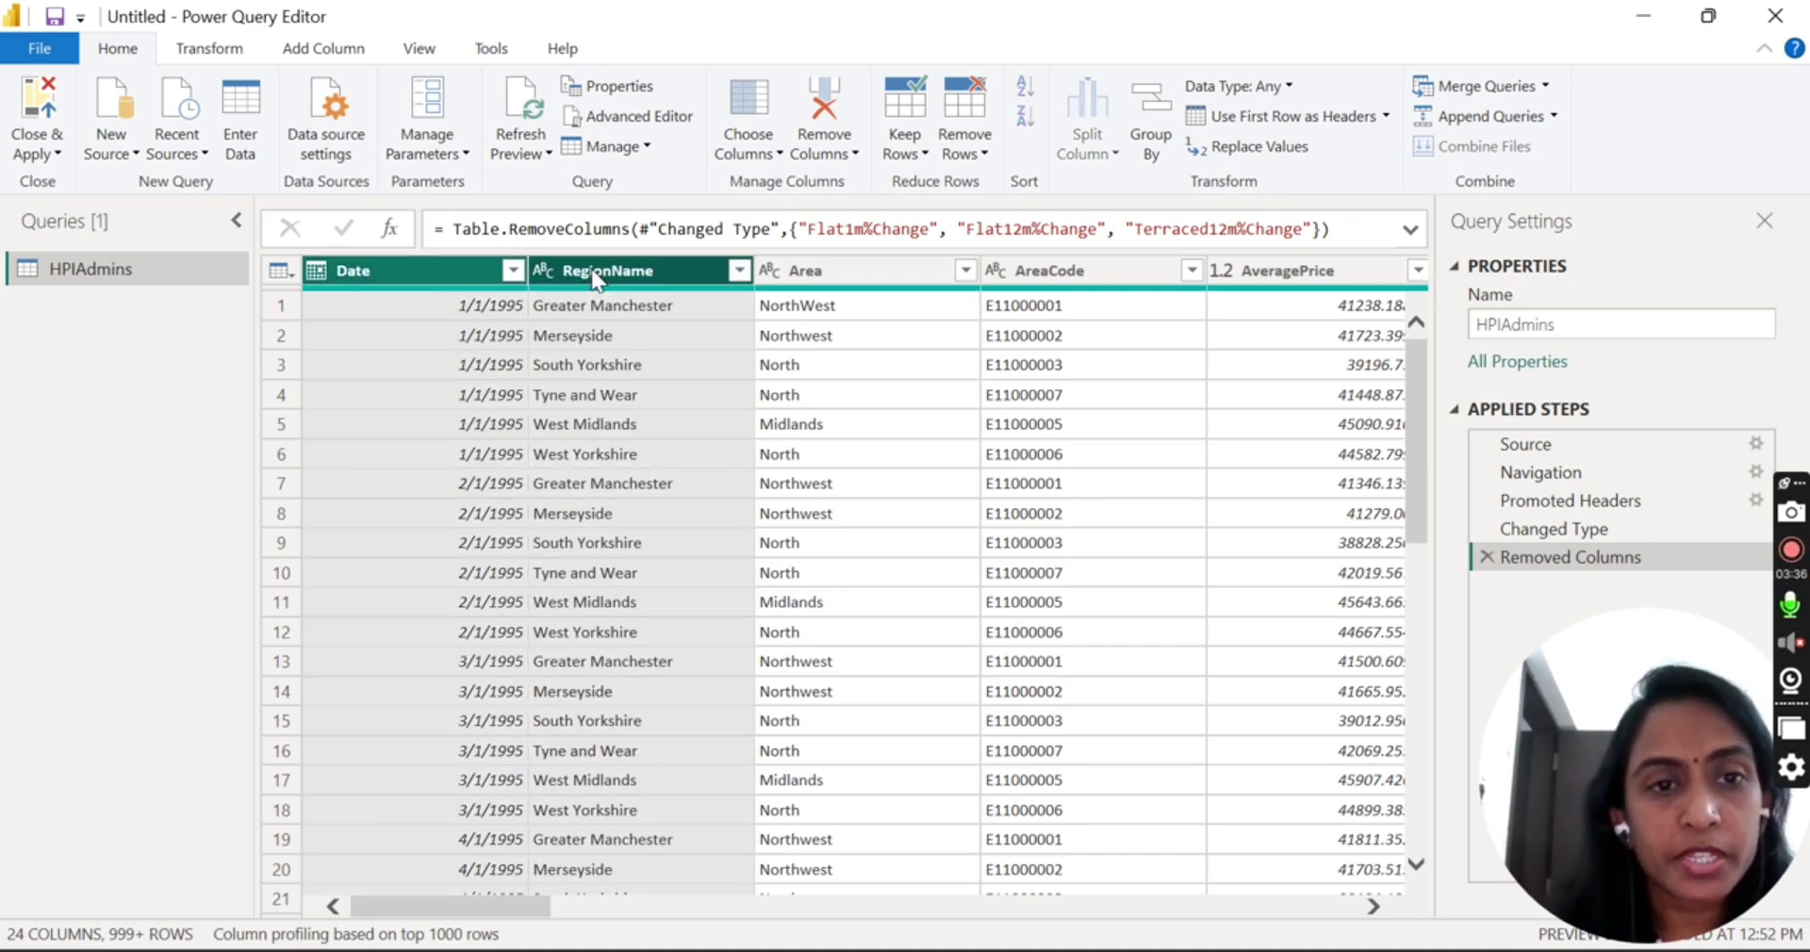
{"action": "left_click", "coordinate": [1262, 274], "text": "ctrl"}
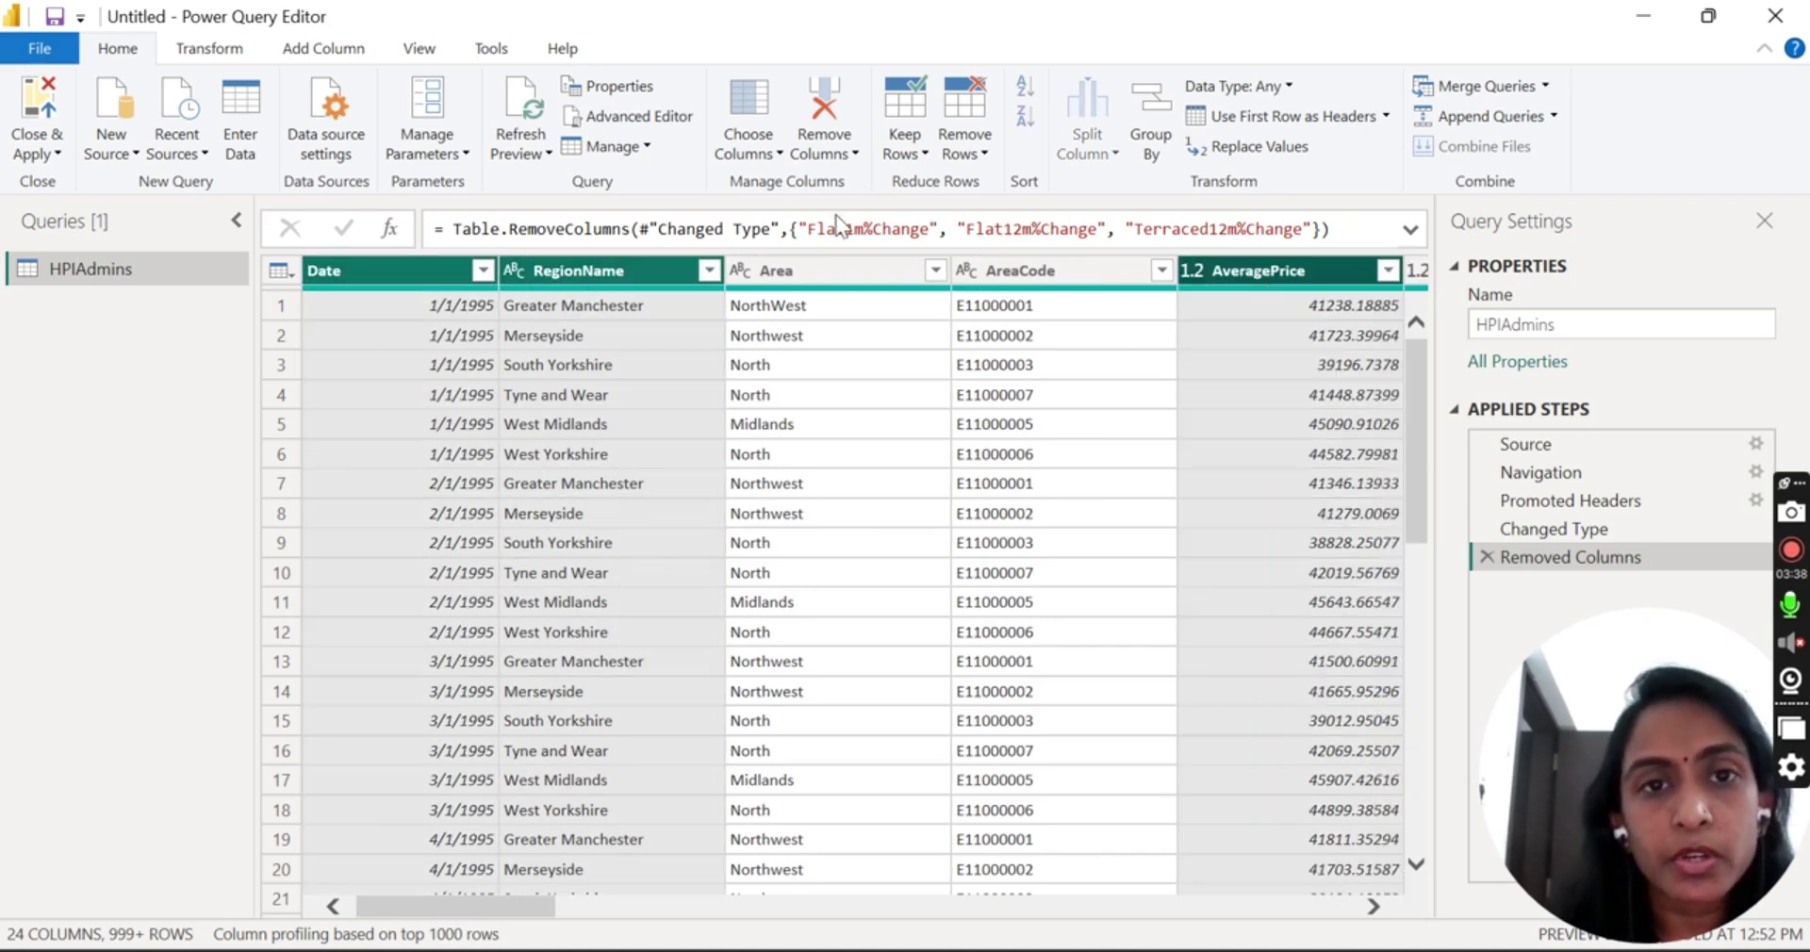
{"action": "left_click", "coordinate": [854, 158]}
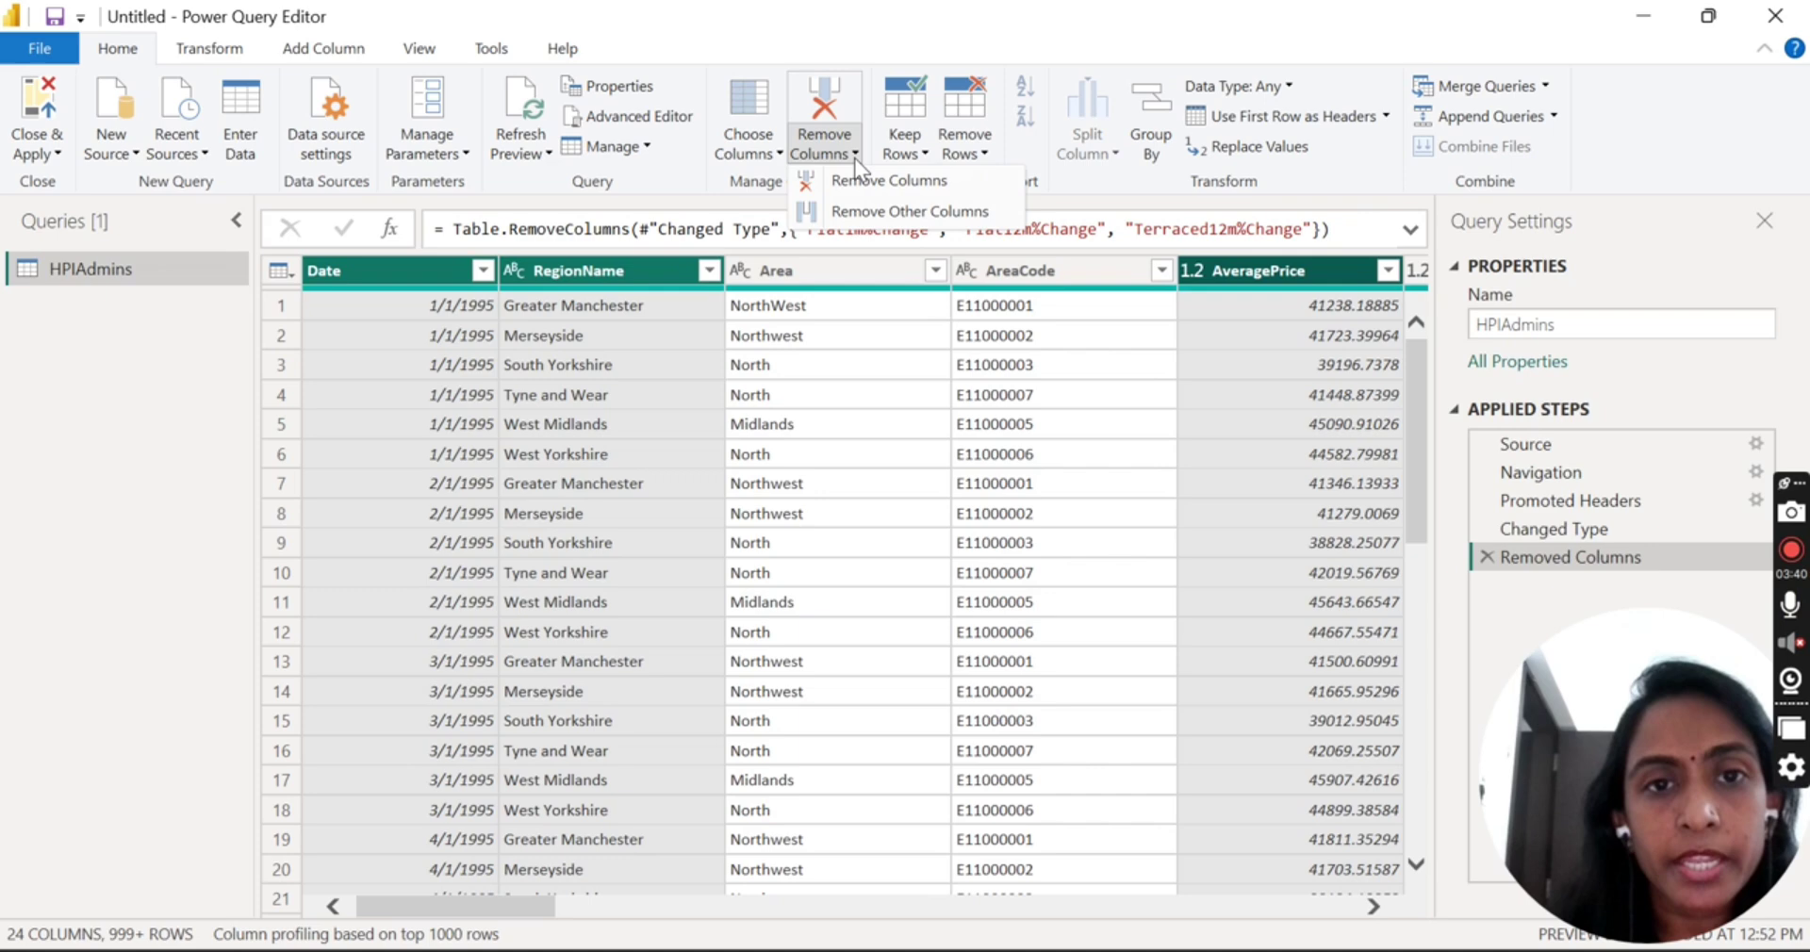
{"action": "left_click", "coordinate": [877, 215]}
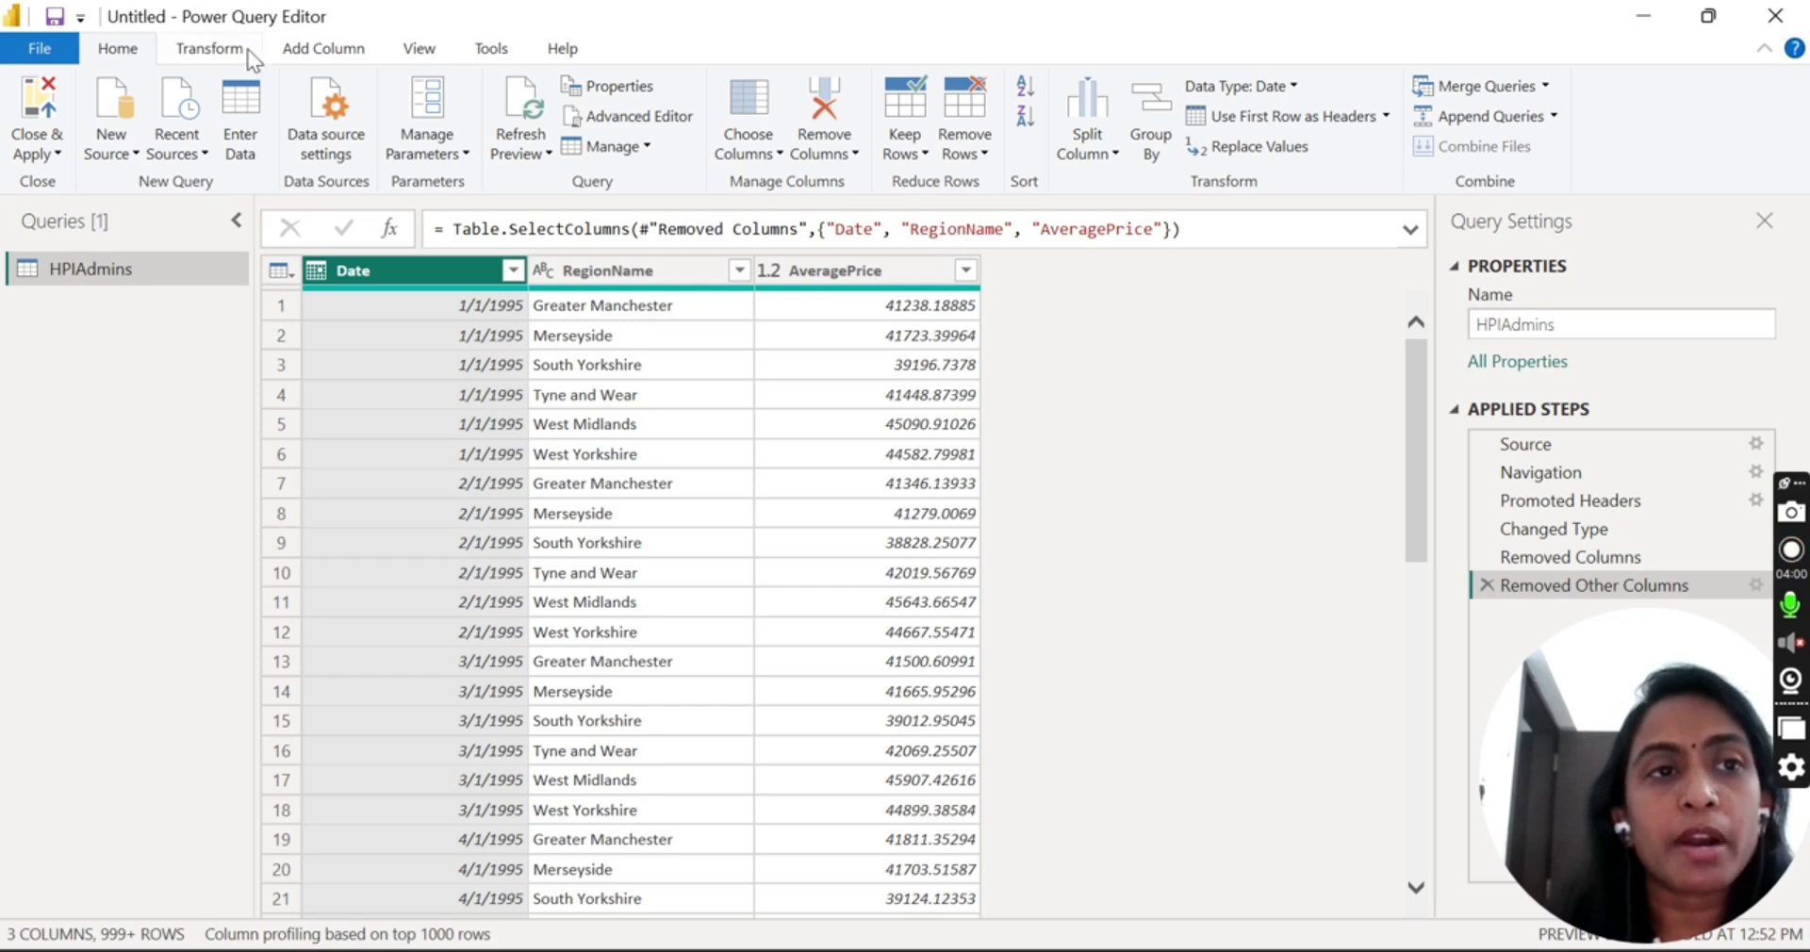
Close the query editor with its changes applied and display the loaded HPIAdmins data as a table
{"action": "left_click", "coordinate": [35, 105]}
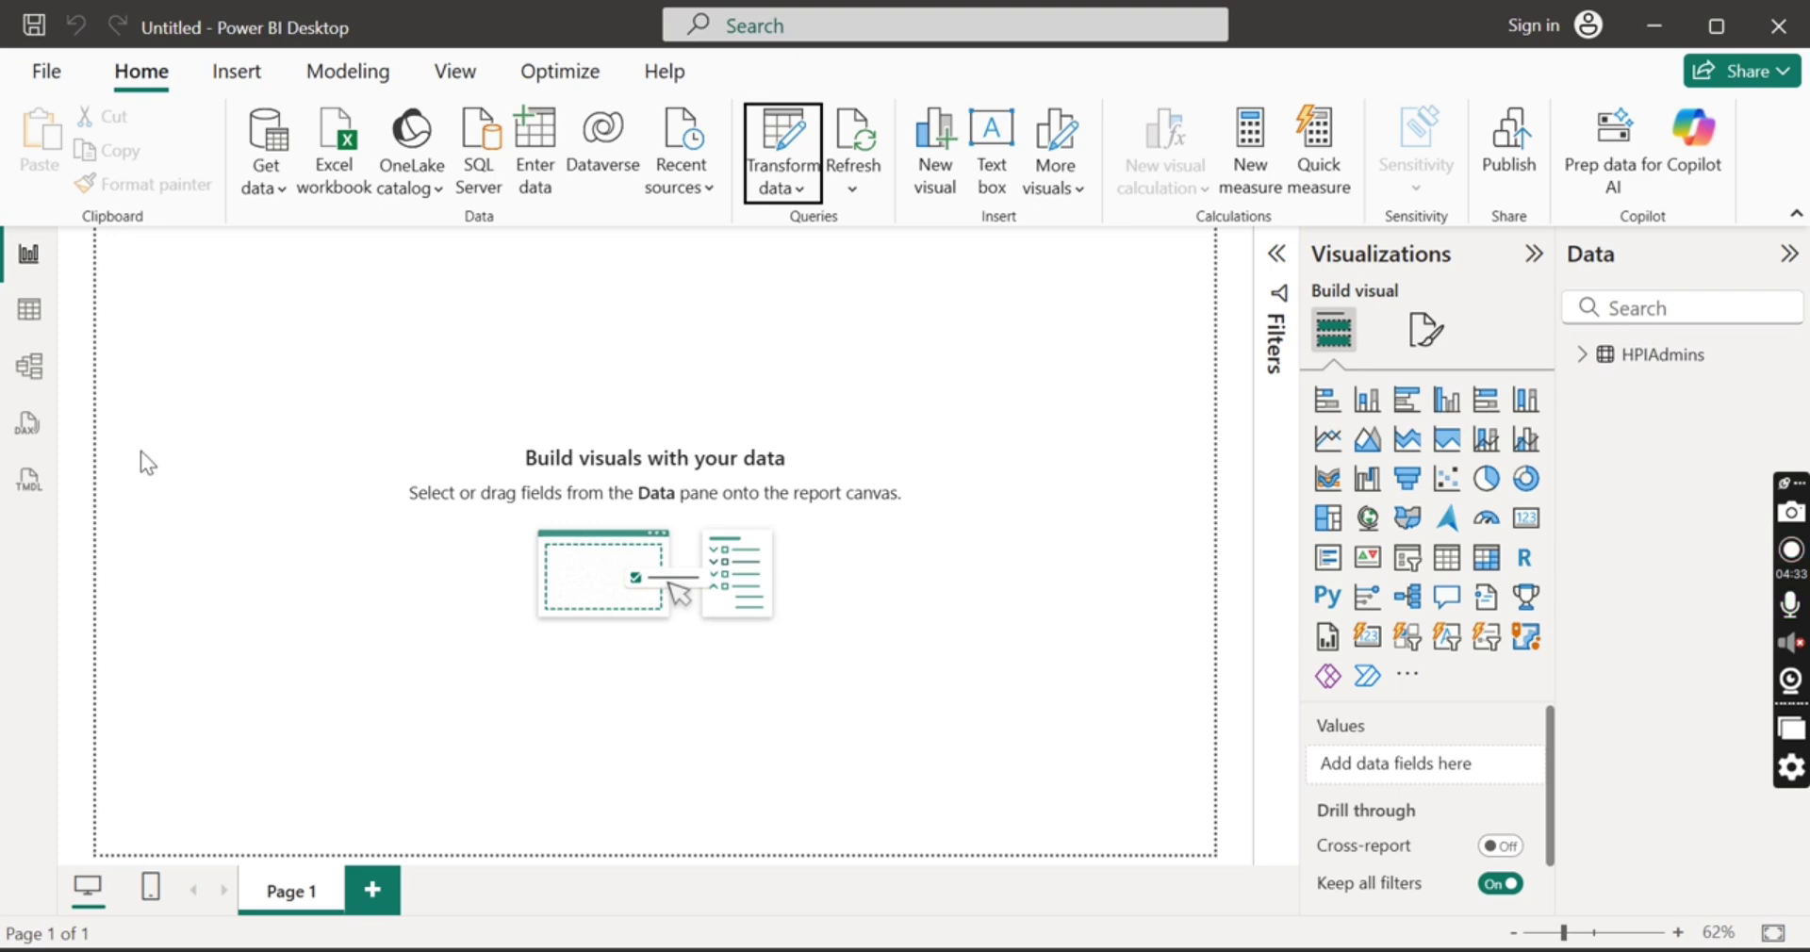
{"action": "left_click", "coordinate": [30, 318]}
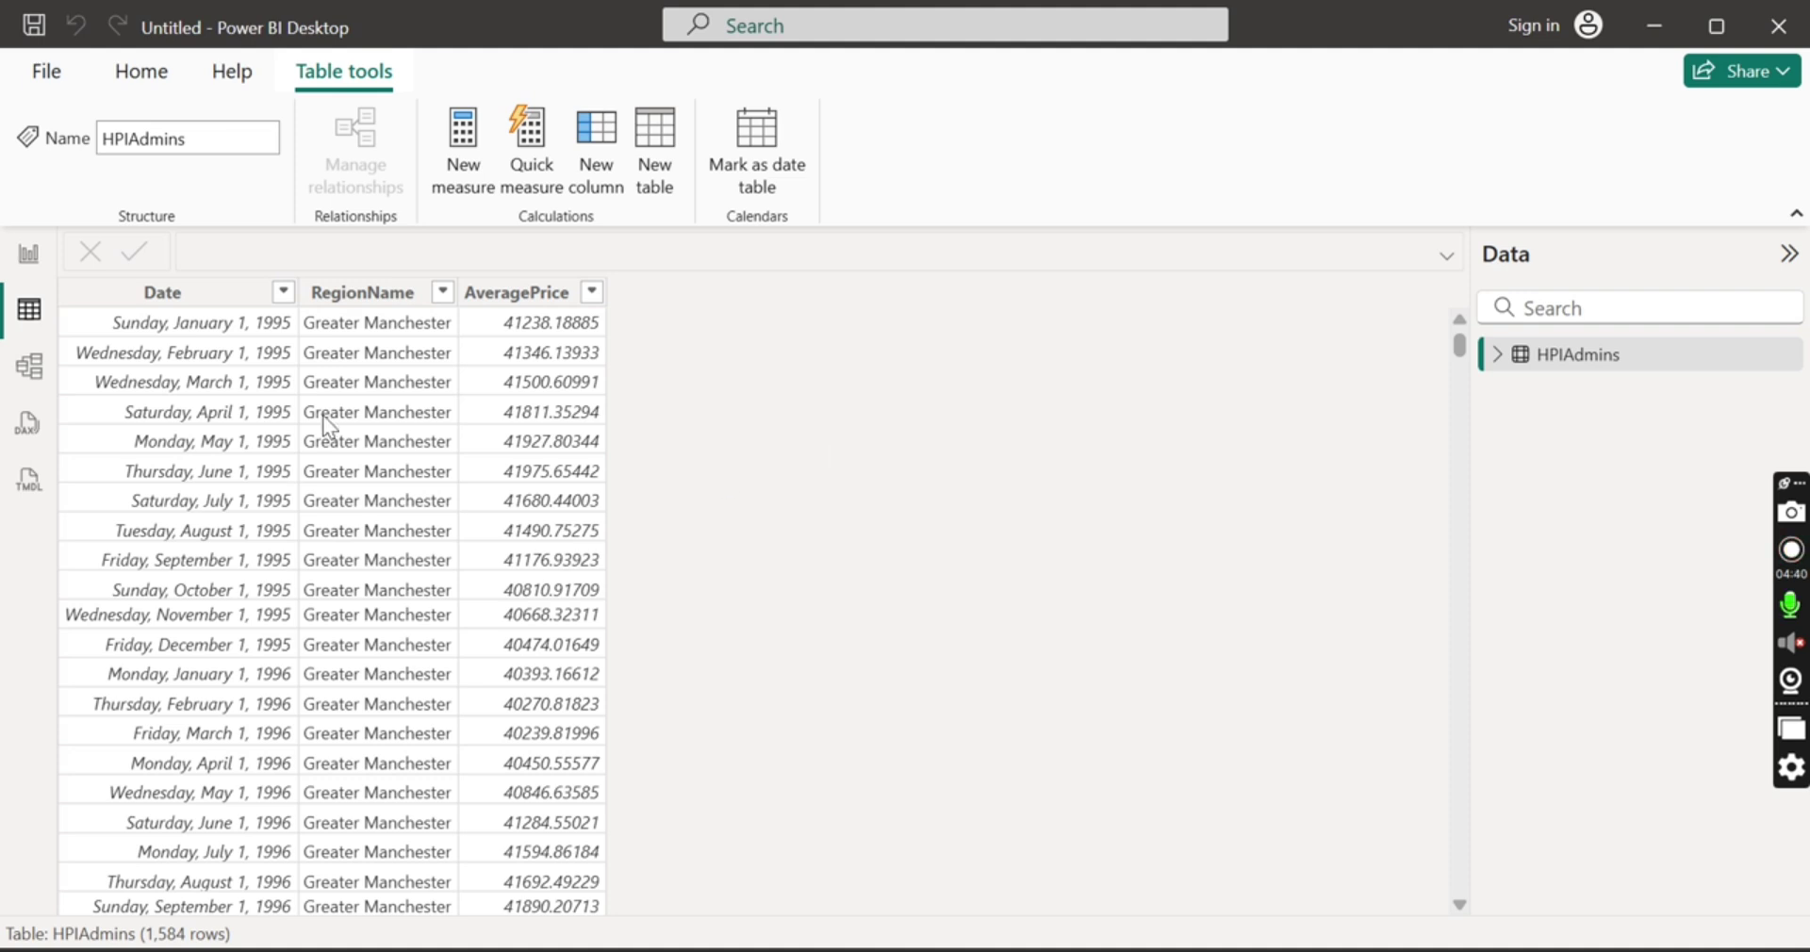
{"action": "left_click", "coordinate": [163, 295]}
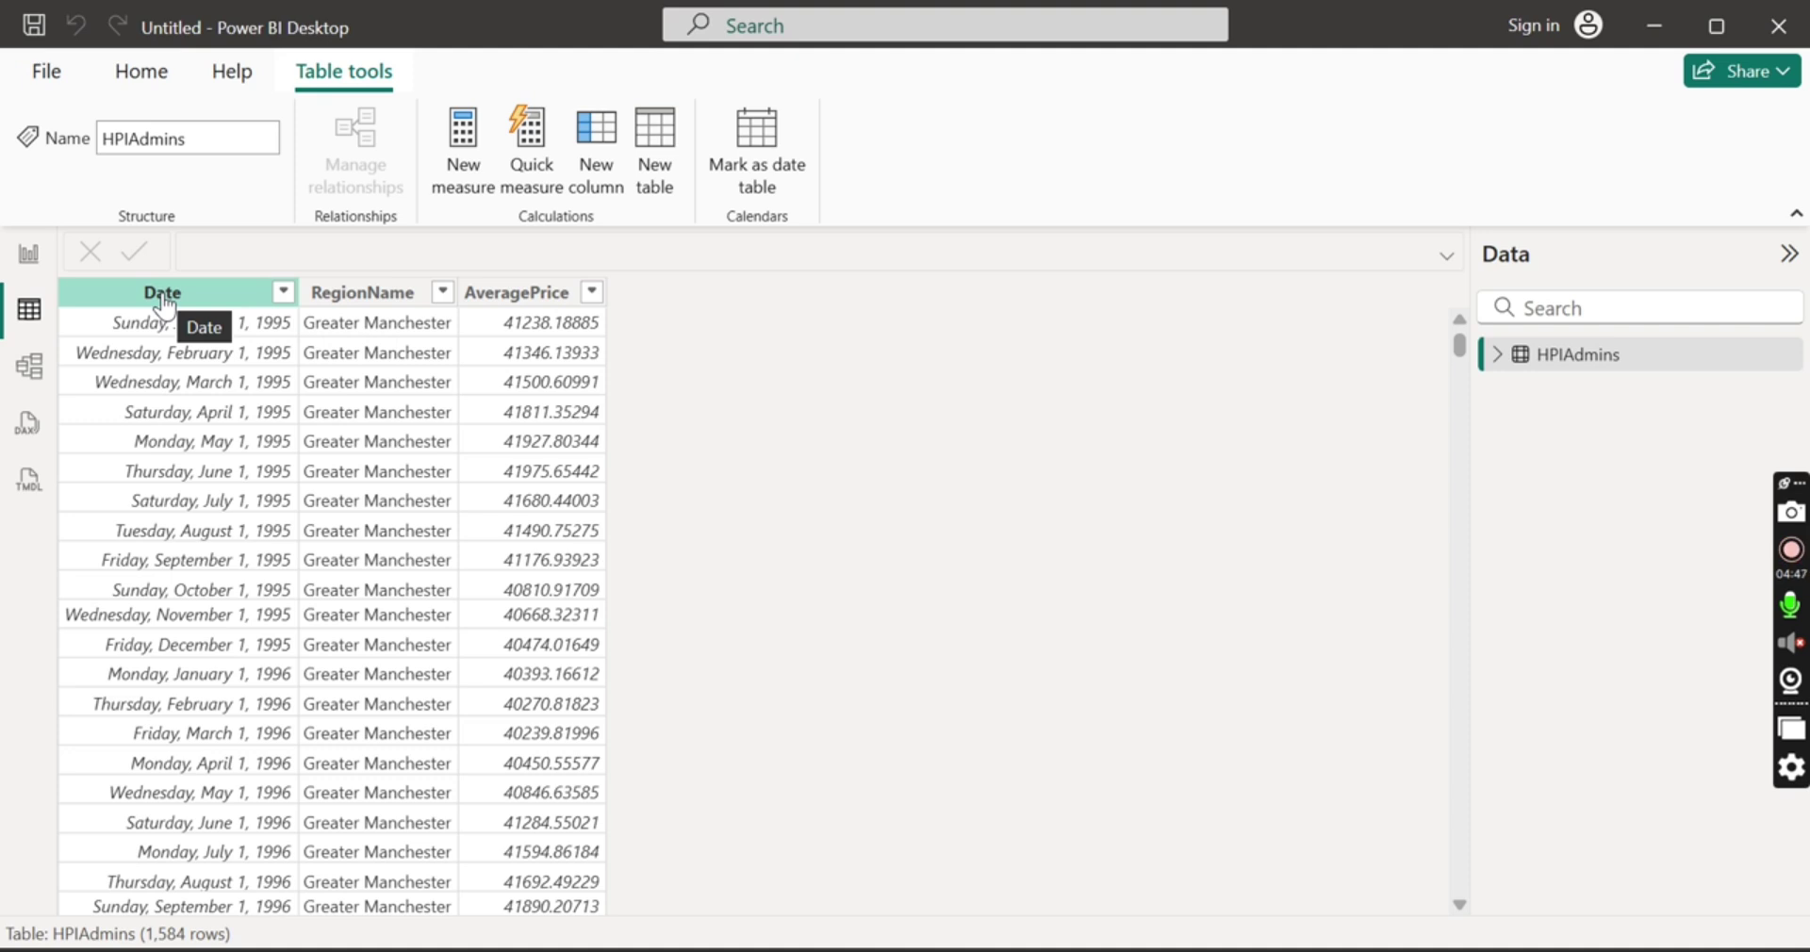
Return to the report canvas and reopen the HPIAdmins query for editing
{"action": "left_click", "coordinate": [28, 253]}
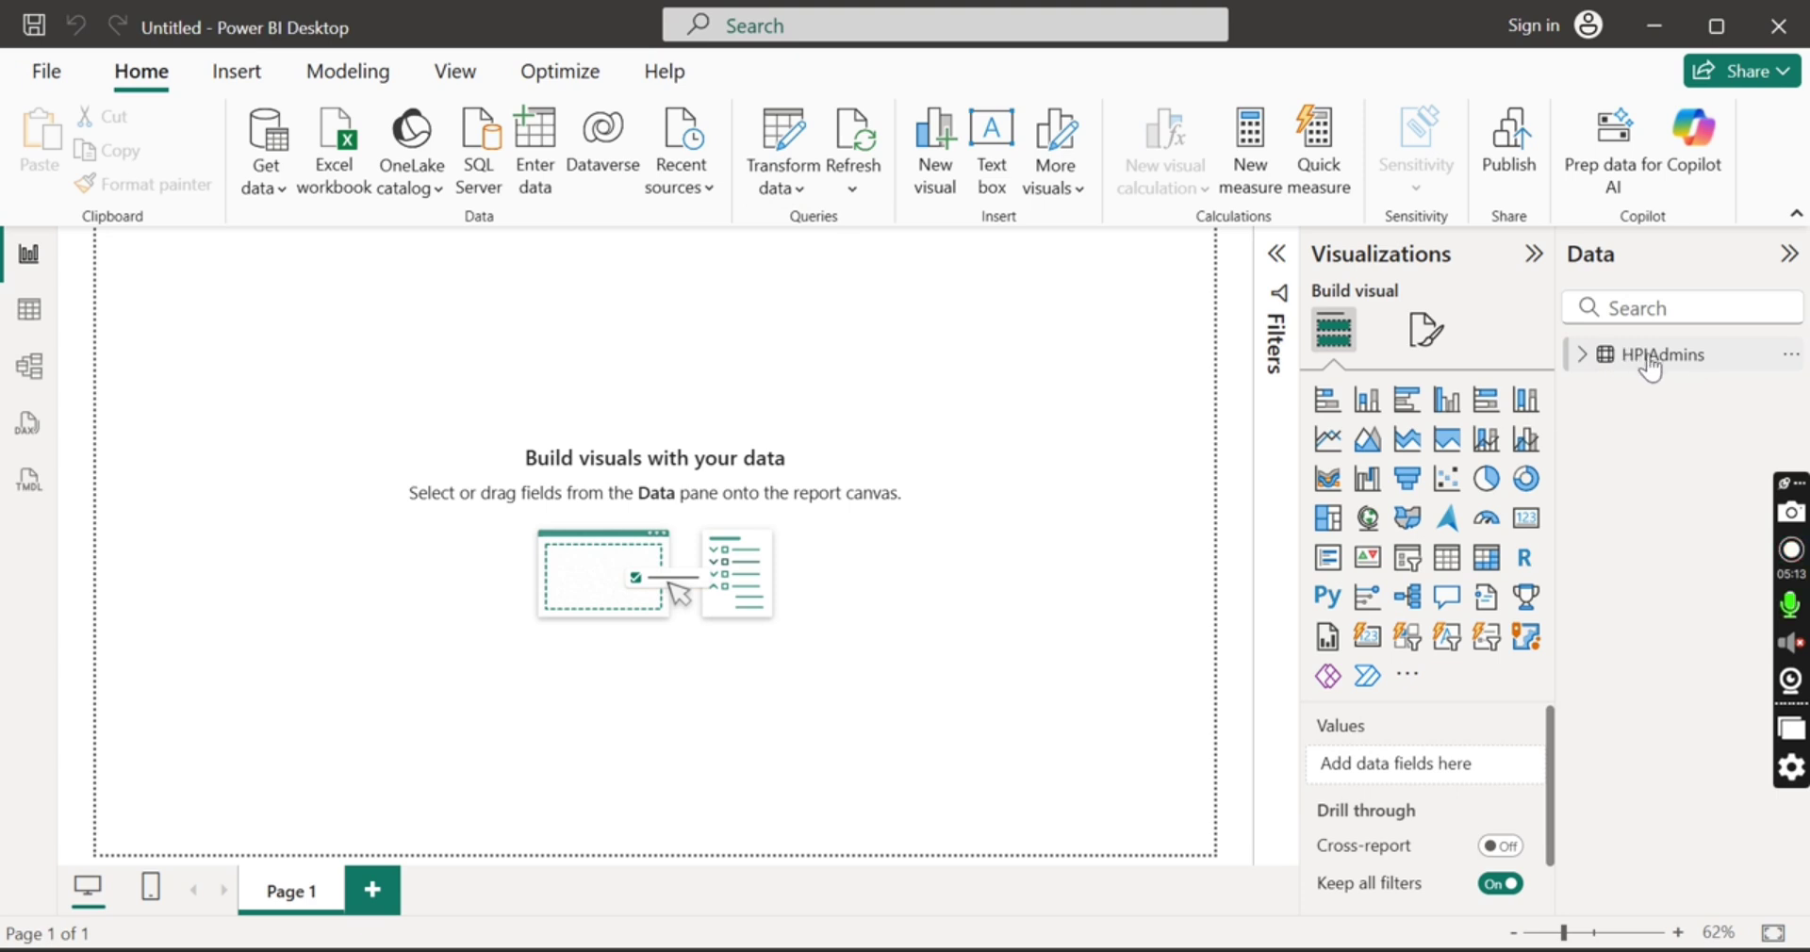
{"action": "mouse_move", "coordinate": [1643, 369]}
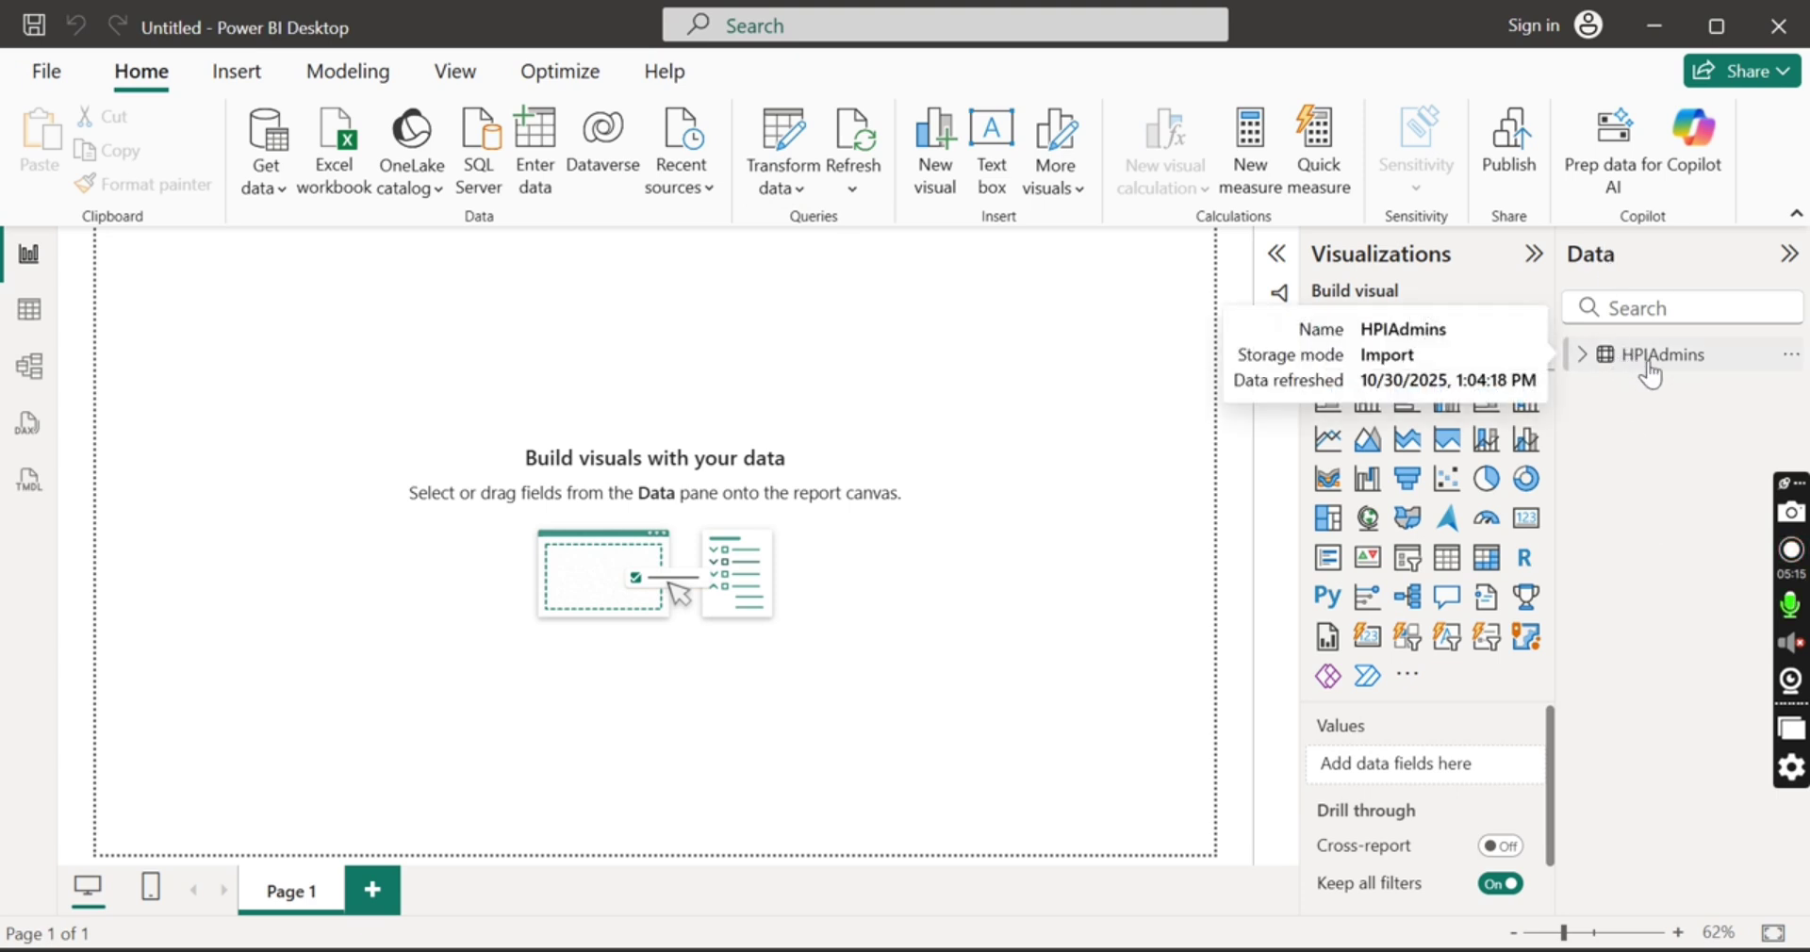
{"action": "left_click", "coordinate": [1792, 357]}
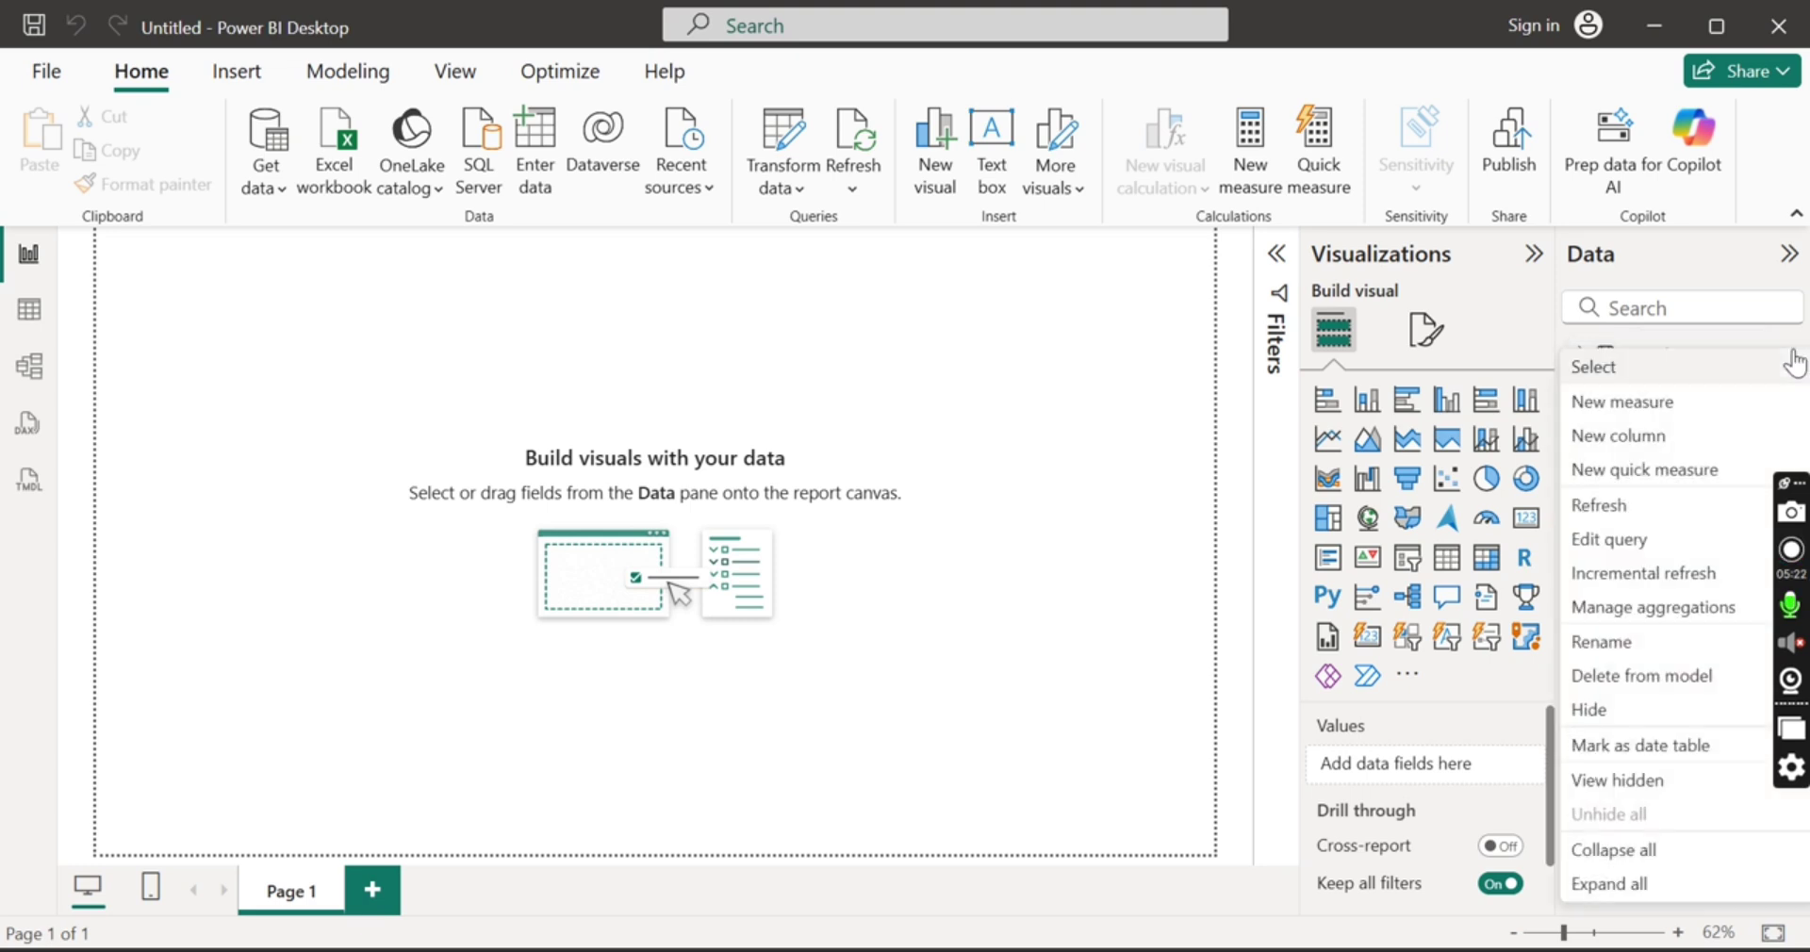
{"action": "left_click", "coordinate": [1610, 545]}
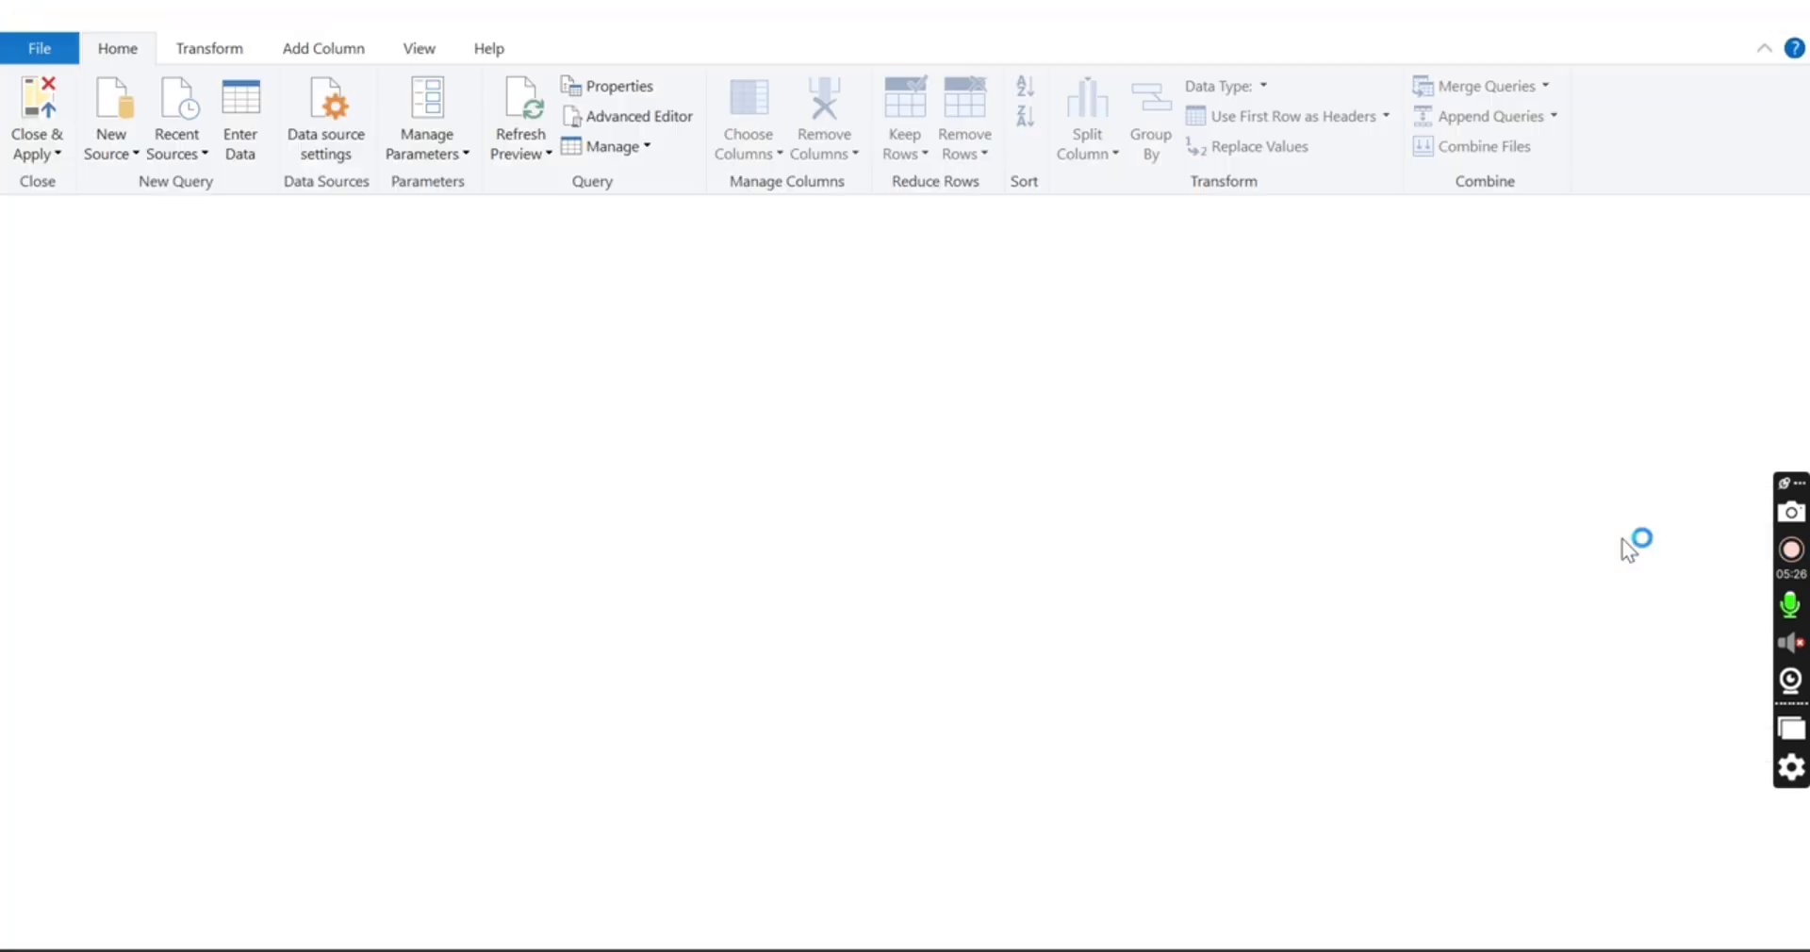